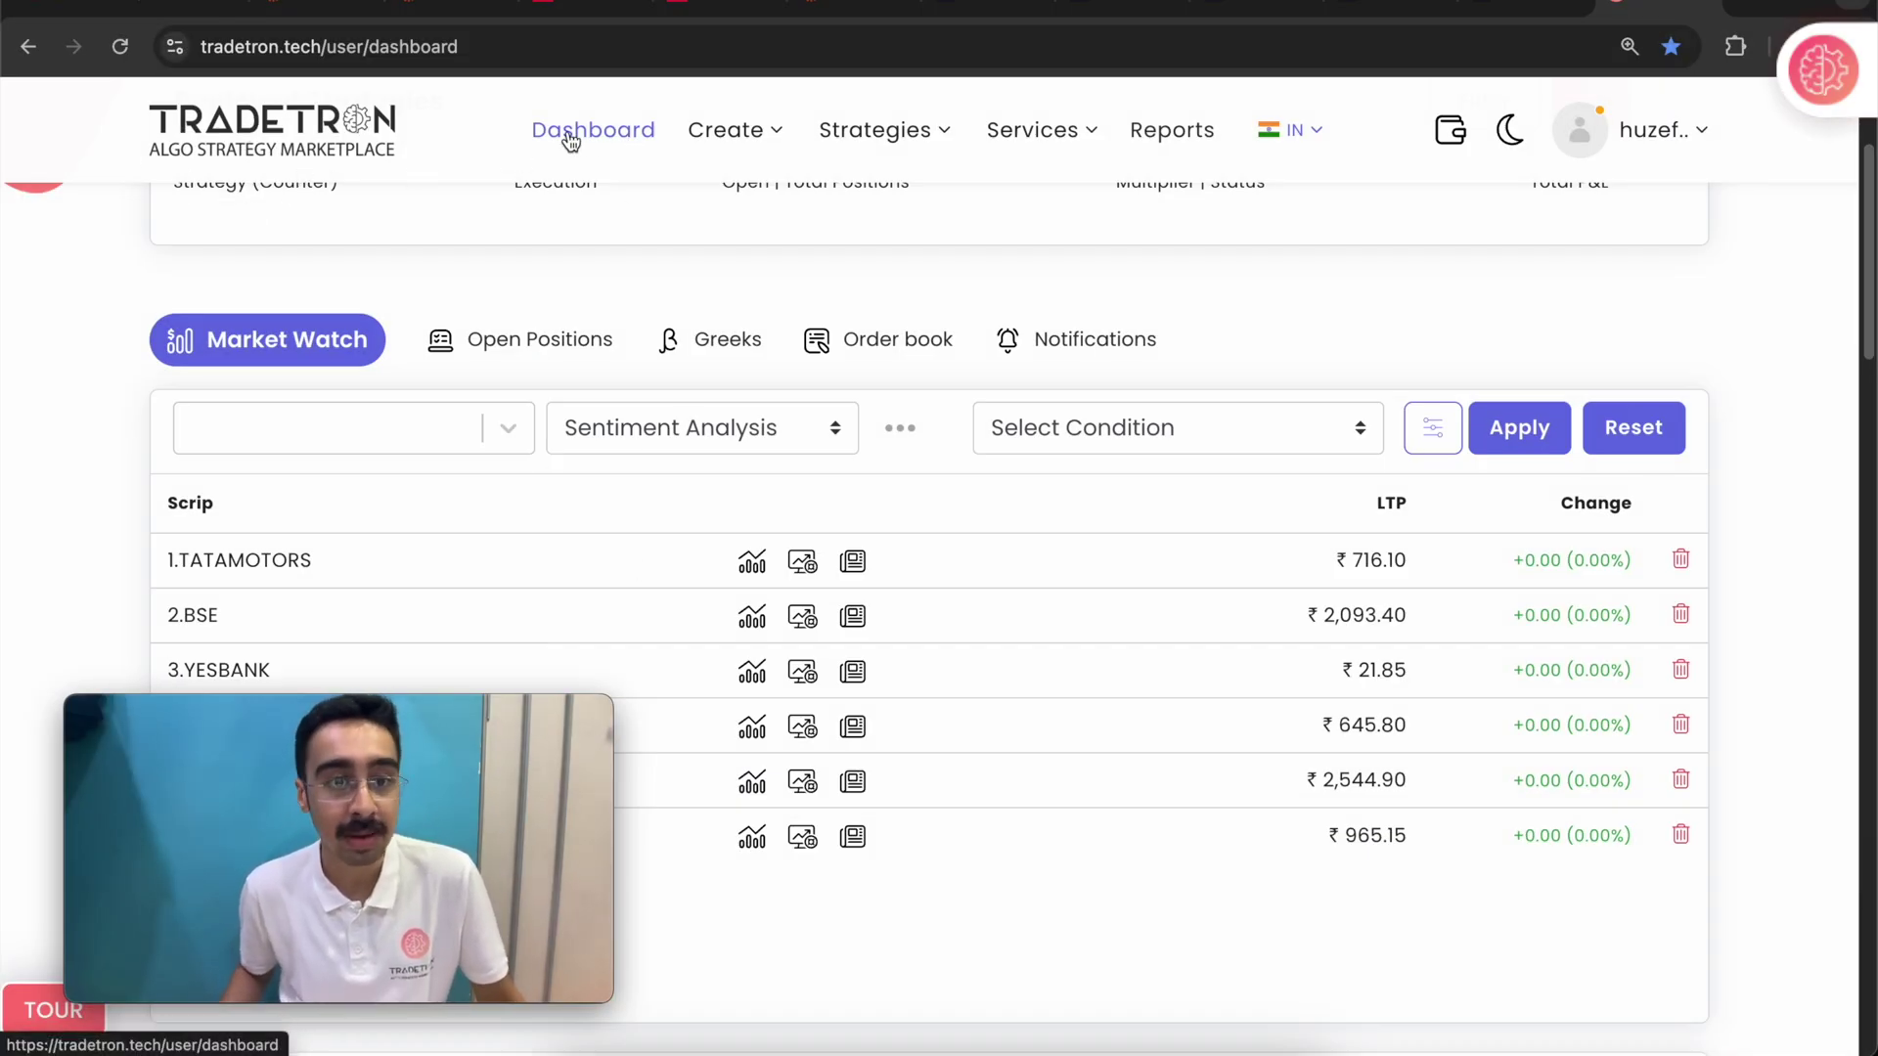
Search 'icic' and add ICICIBANK to the Market Watch watchlist.
left_click(298, 426)
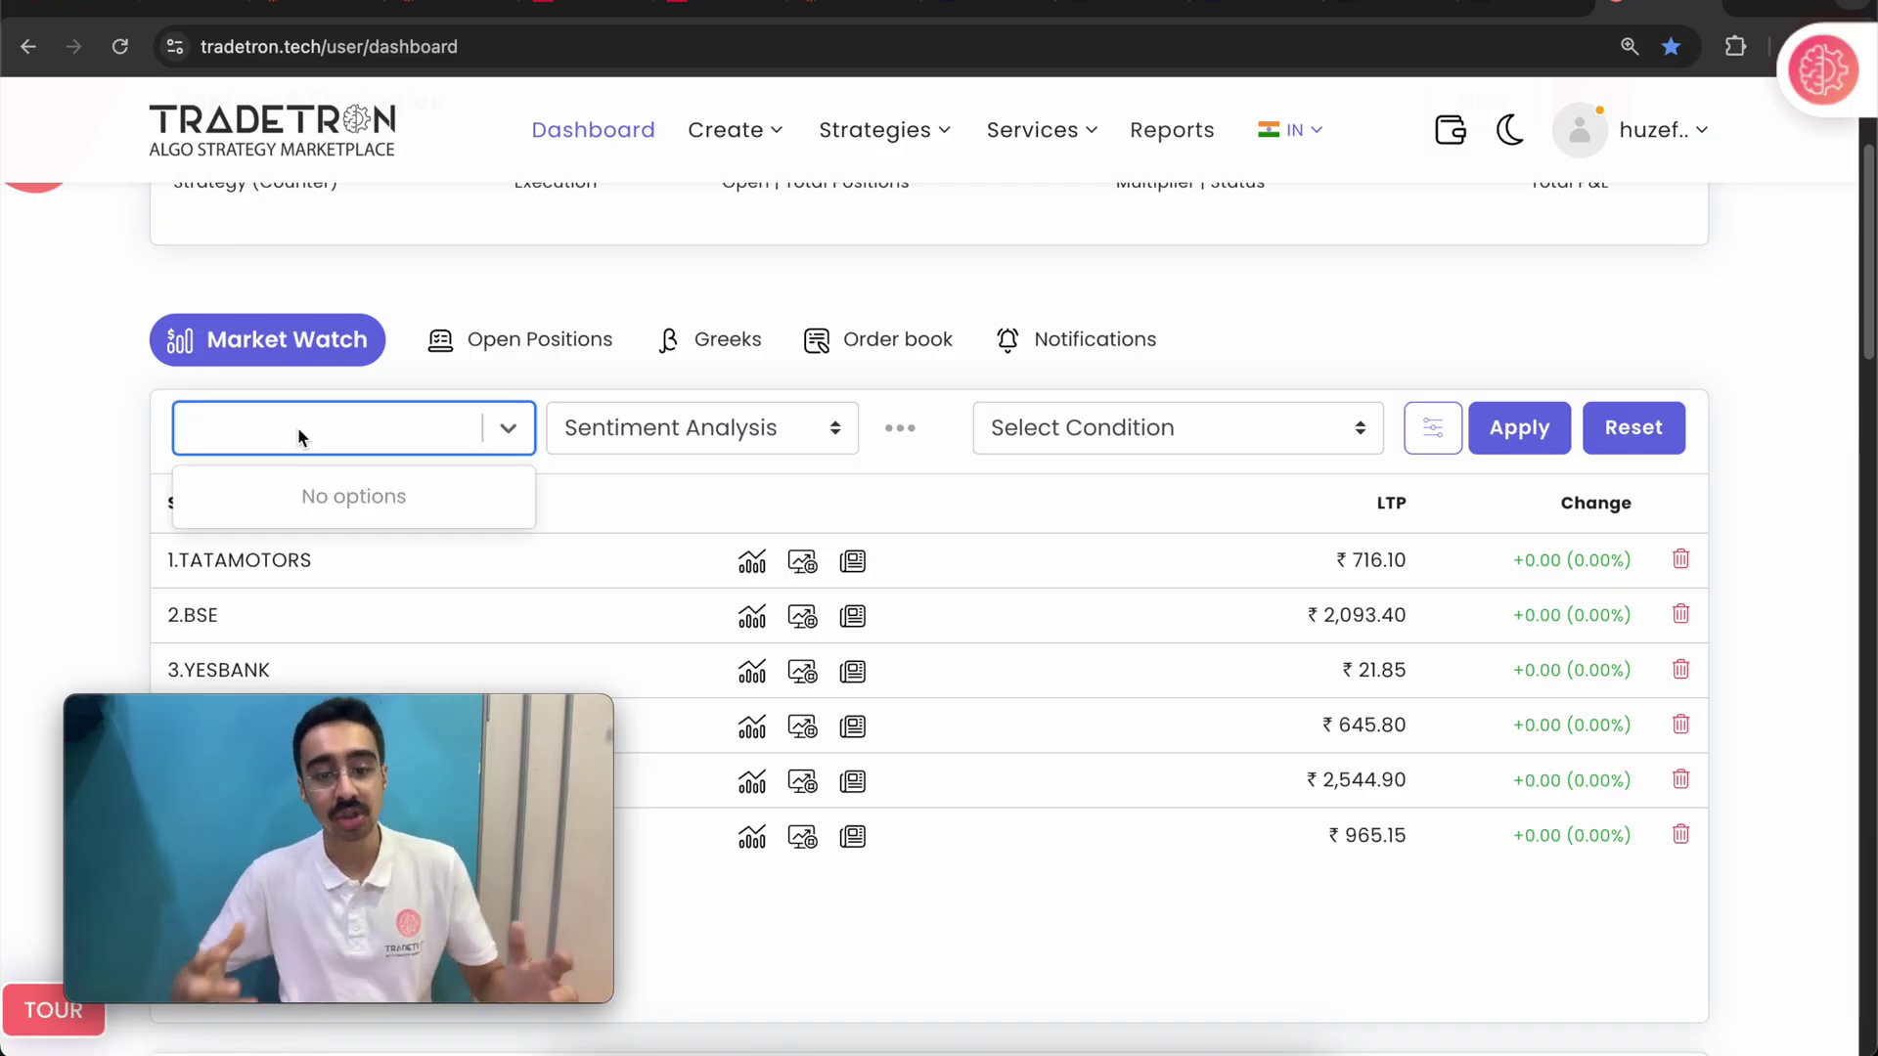
type("icic")
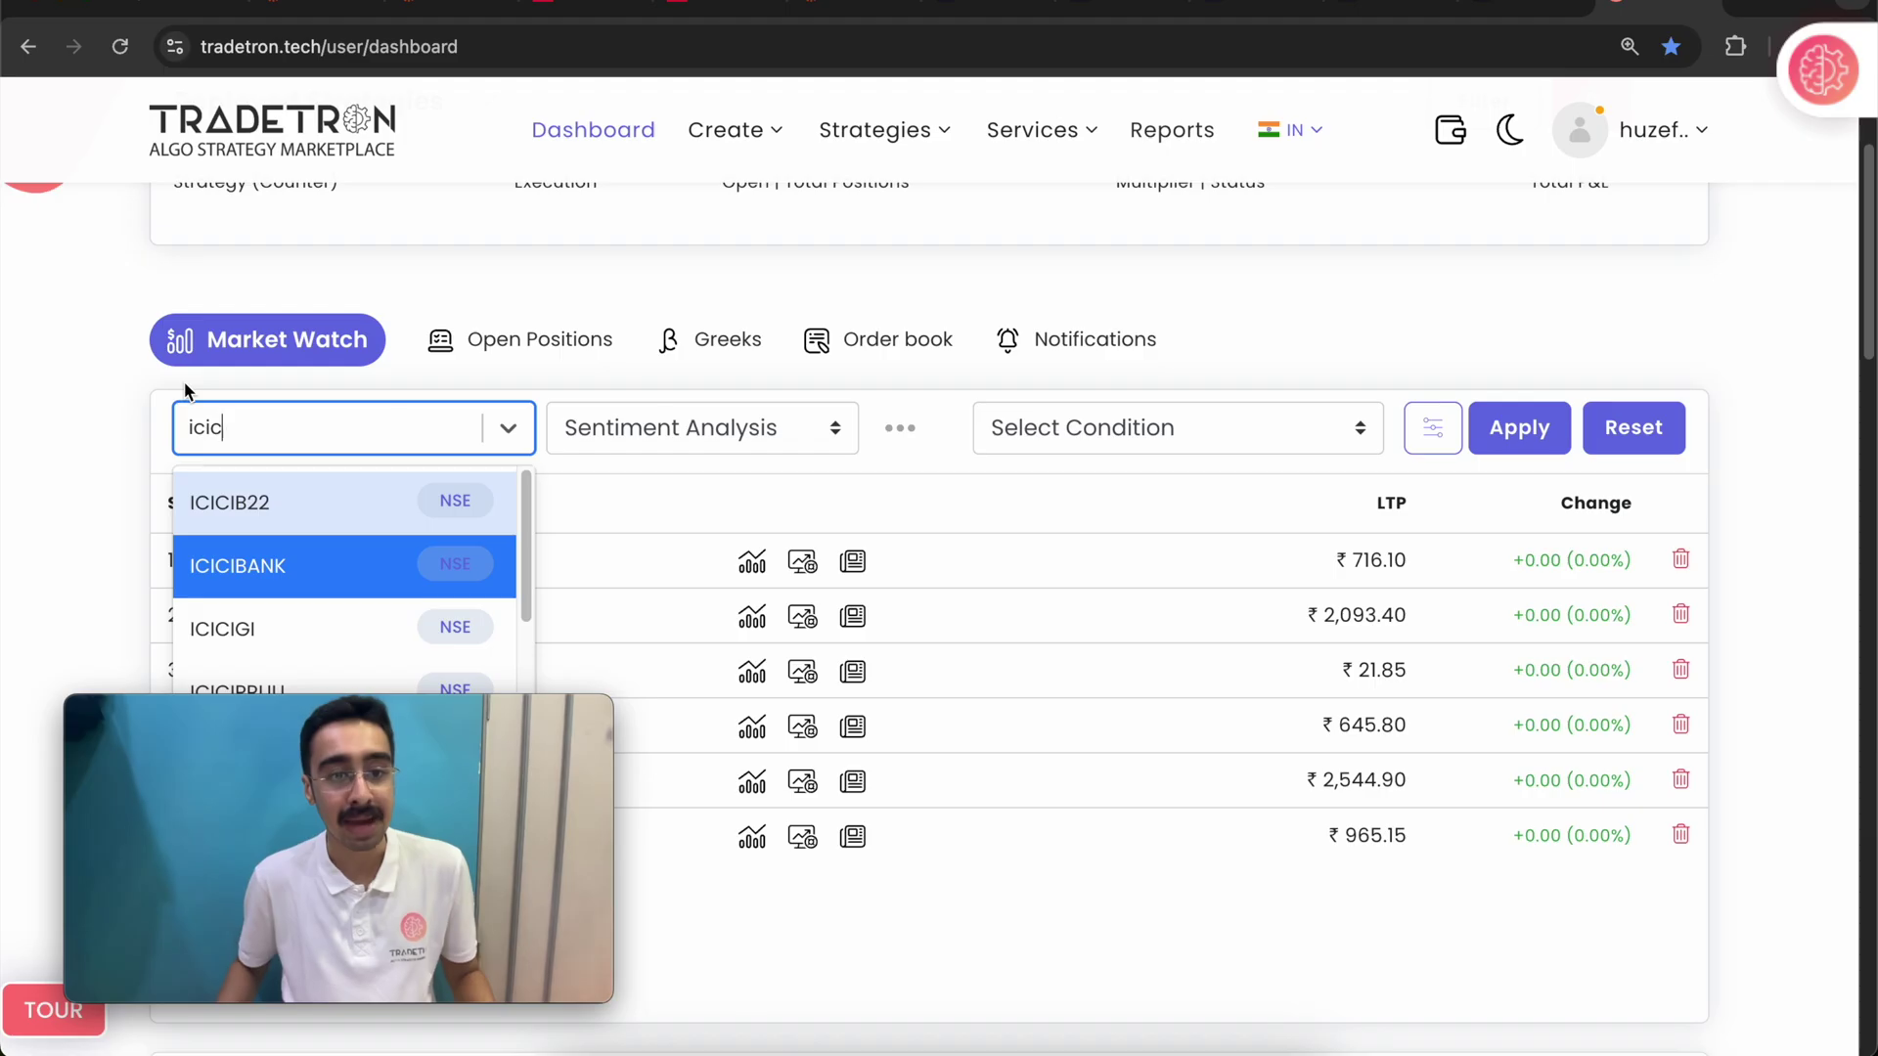
left_click(319, 577)
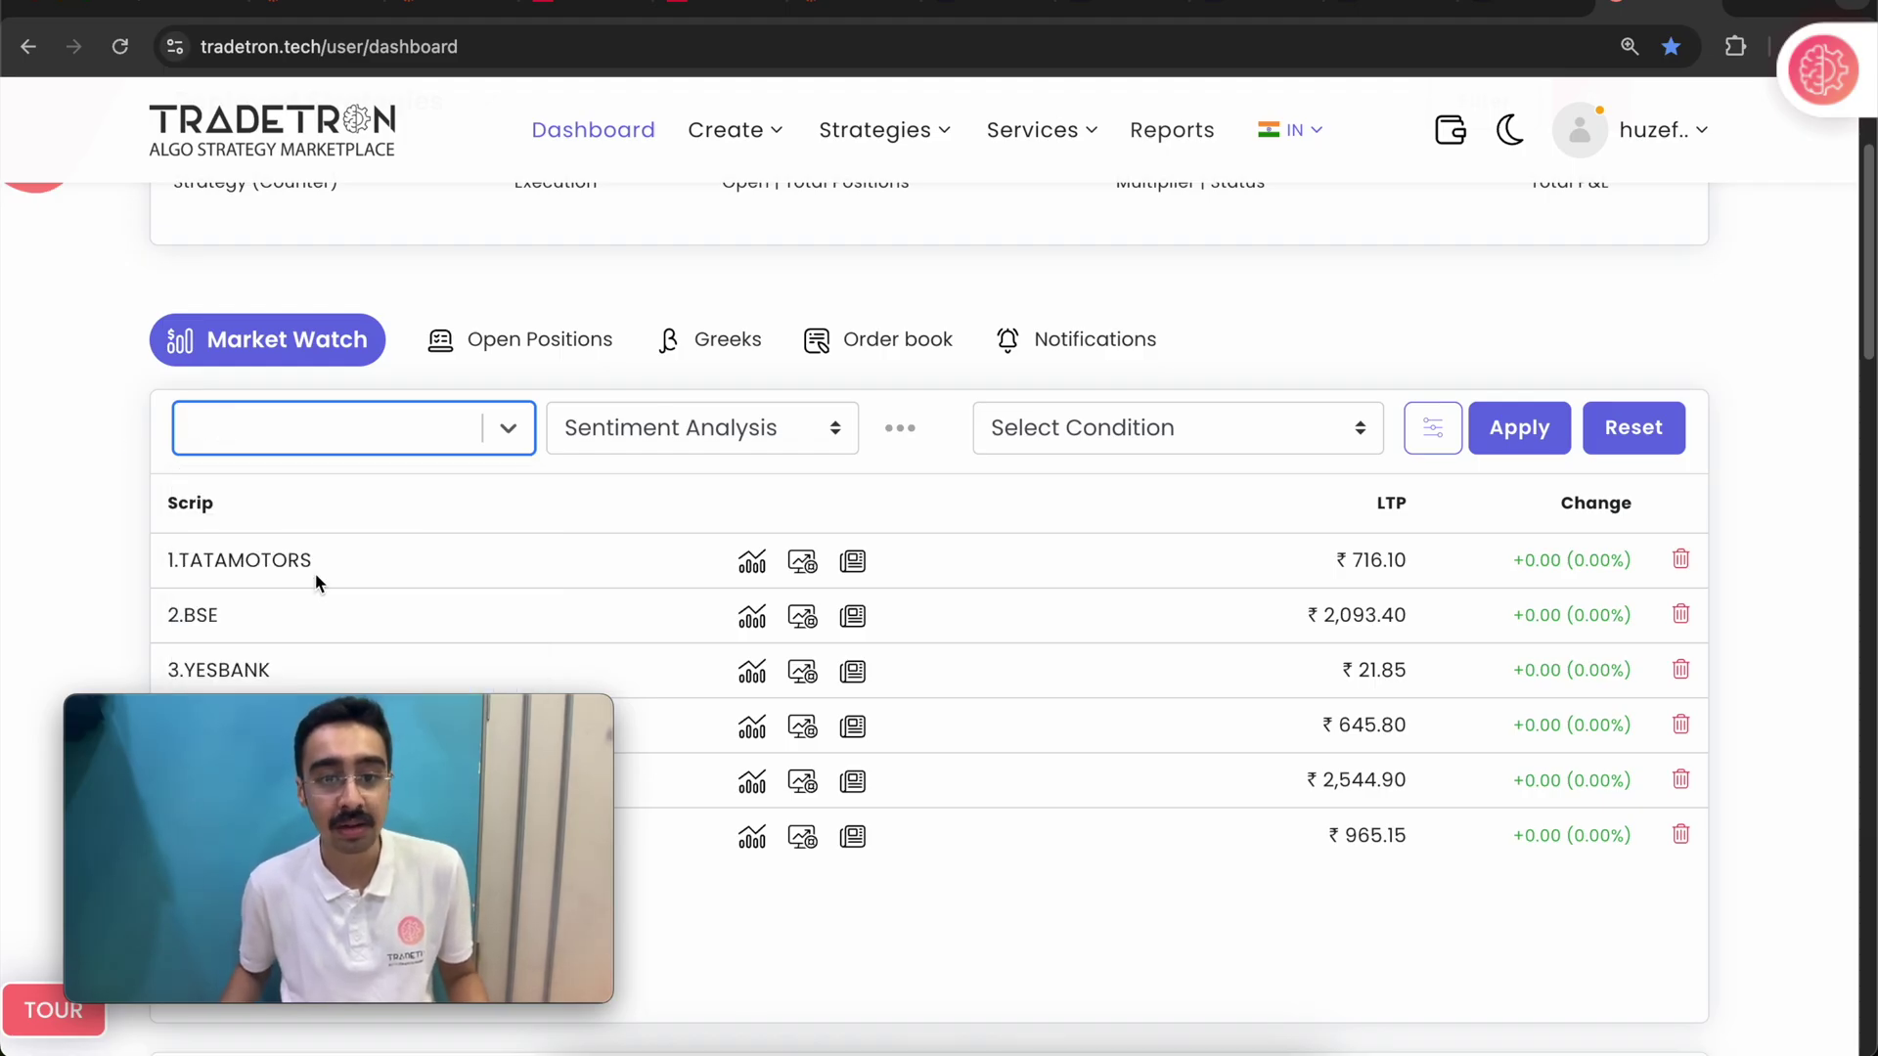
scroll(577, 665, "down", 2)
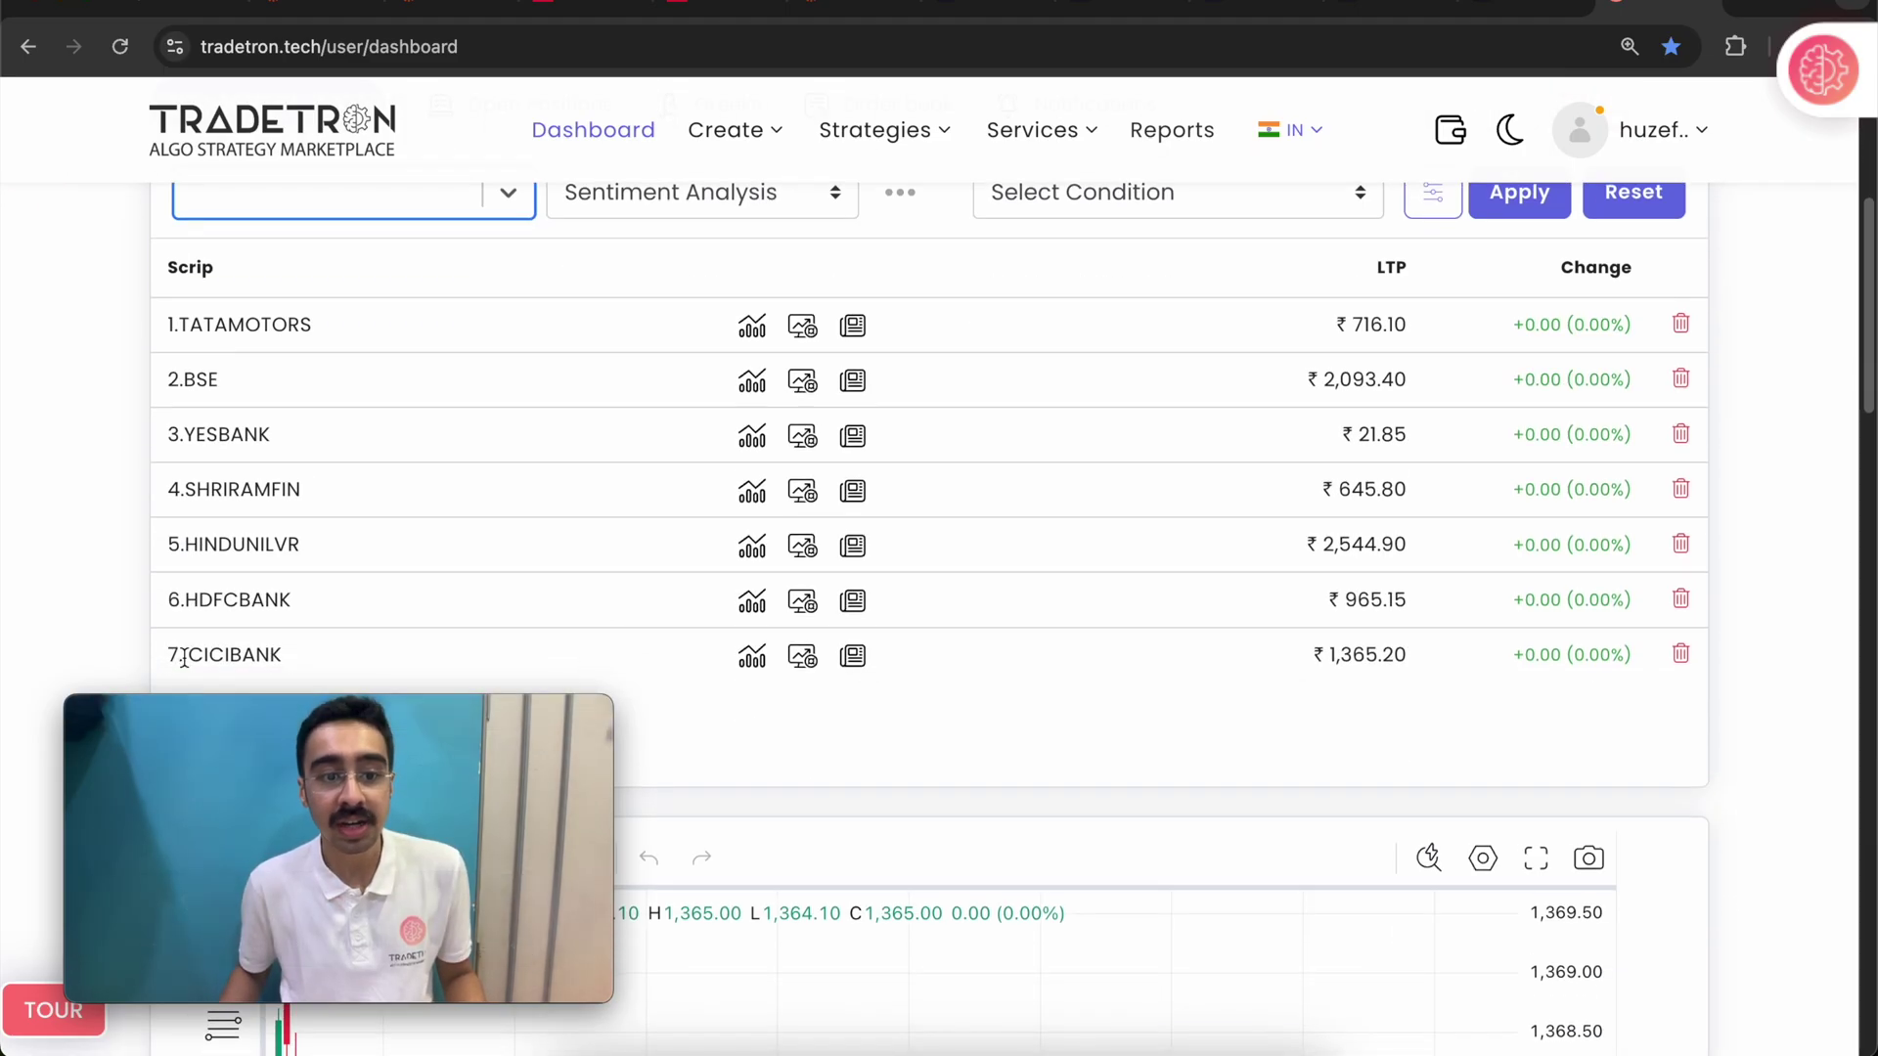
scroll(185, 650, "down", 1)
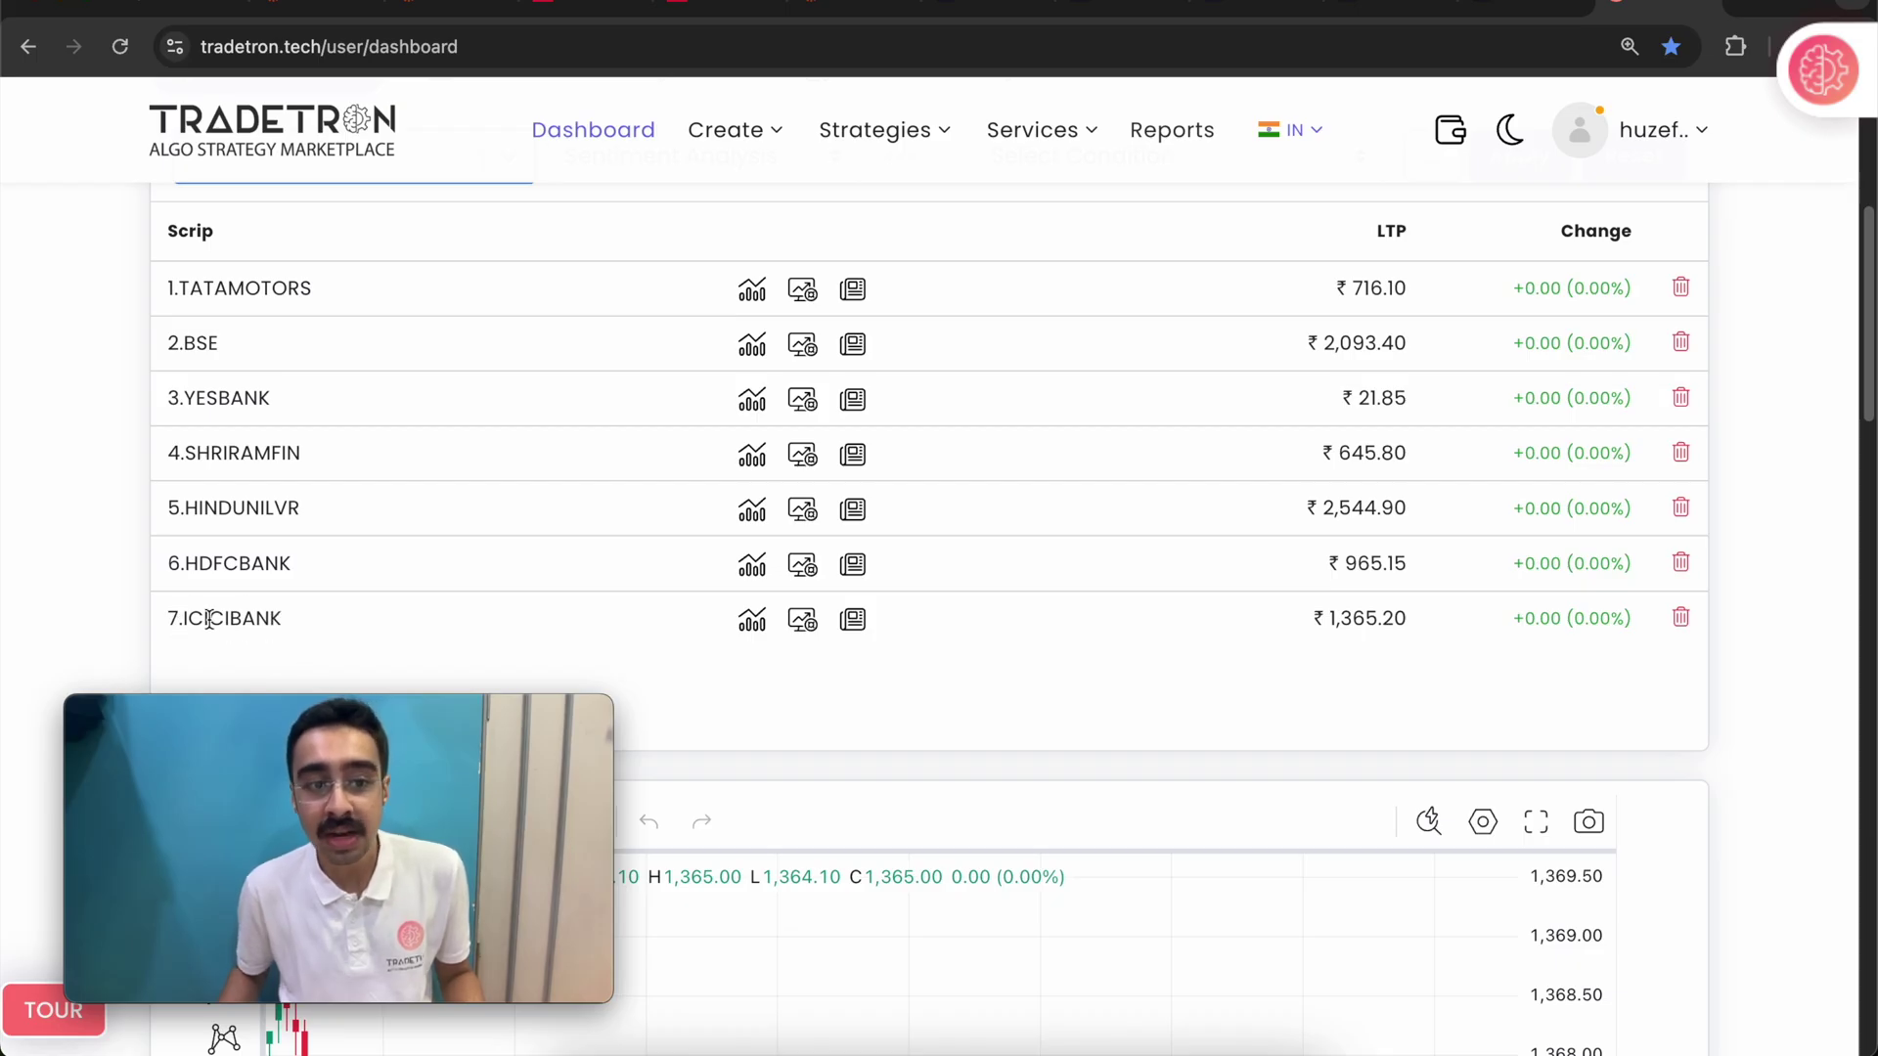
Review ICICIBANK's technical analysis indicators.
left_click(802, 622)
scroll(882, 747, "down", 15)
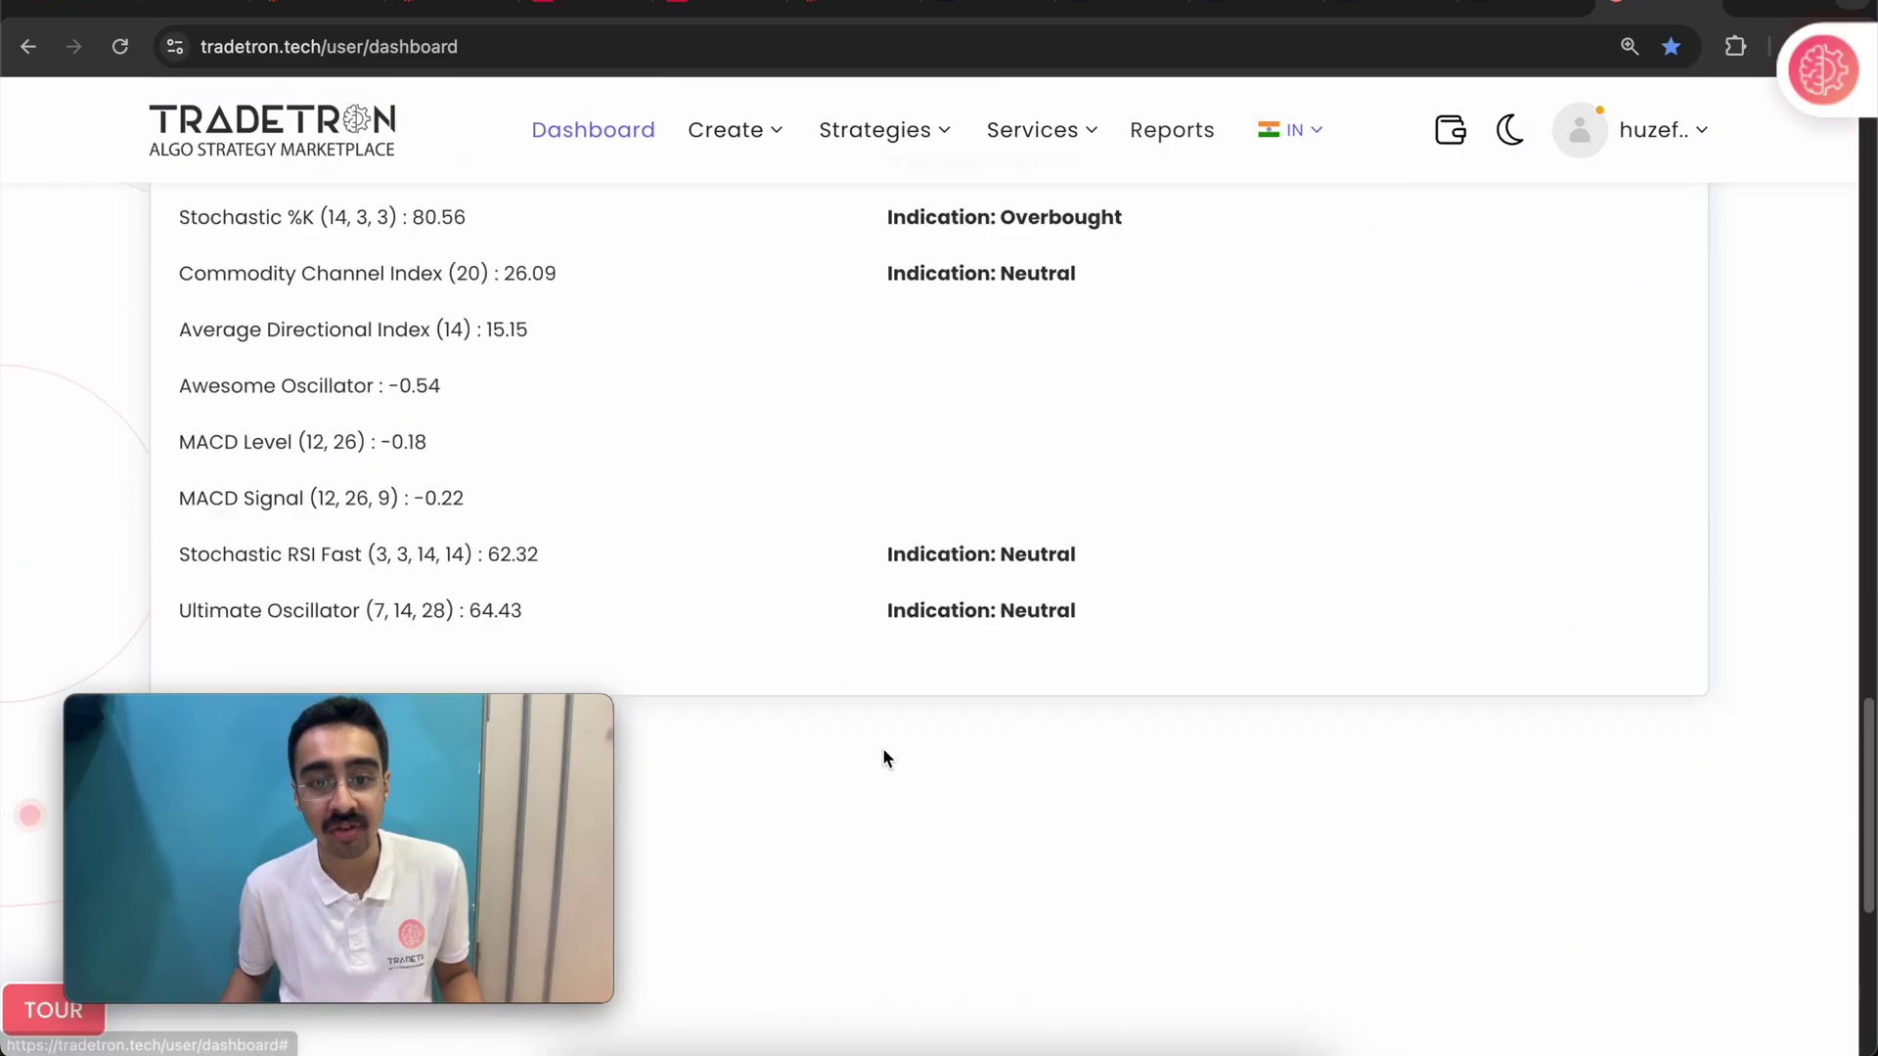
scroll(884, 749, "up", 15)
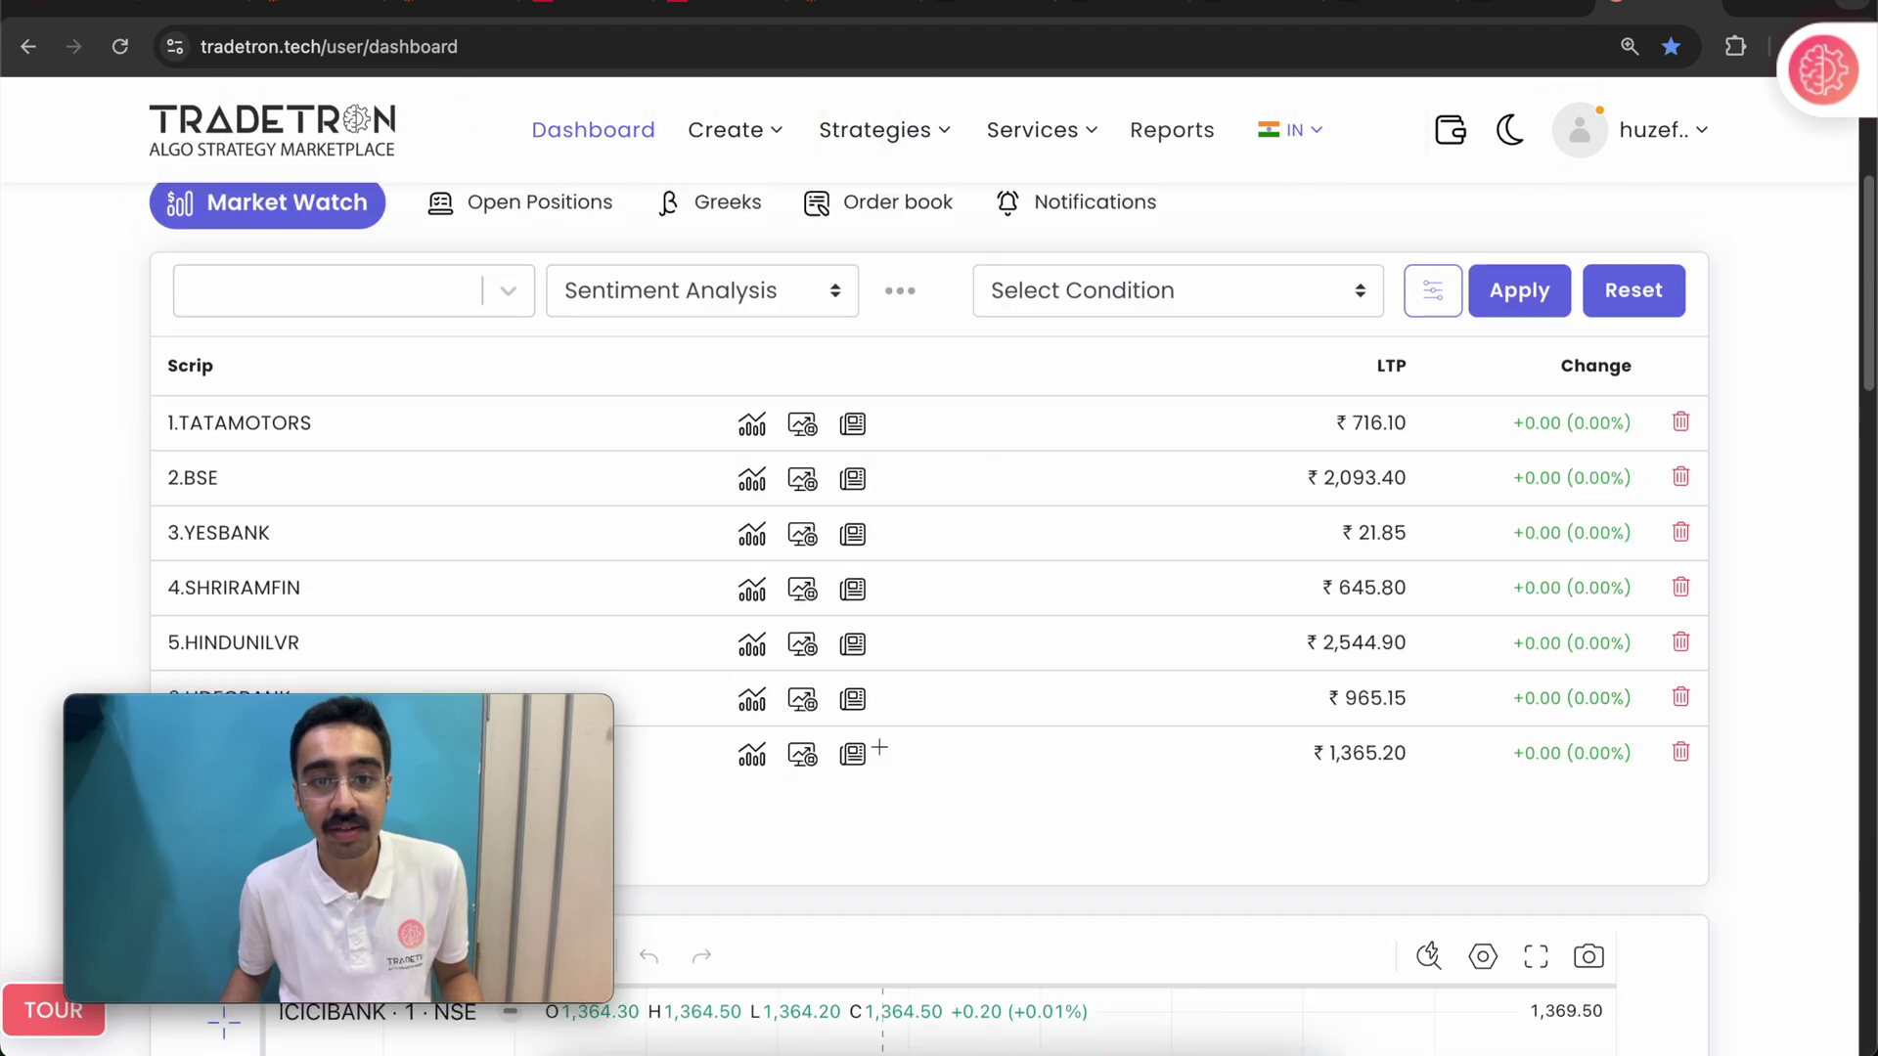
scroll(894, 835, "down", 5)
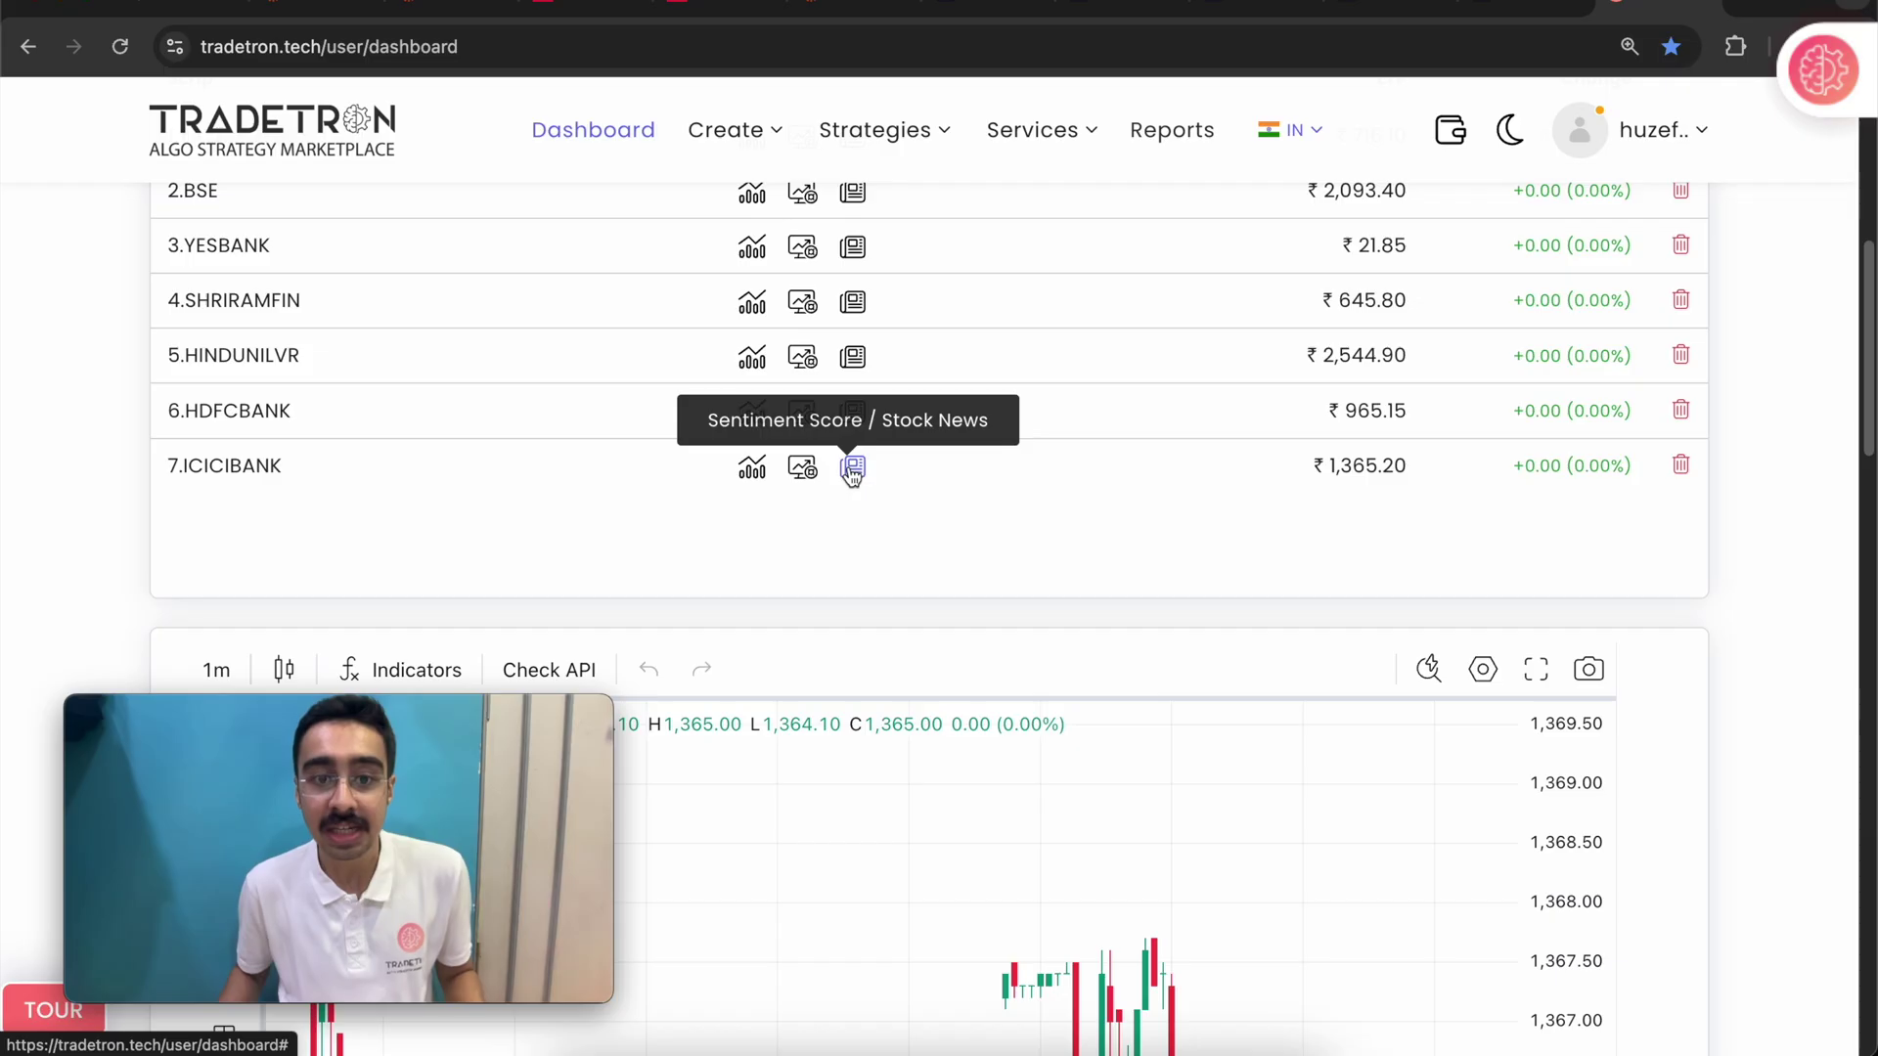
left_click(851, 469)
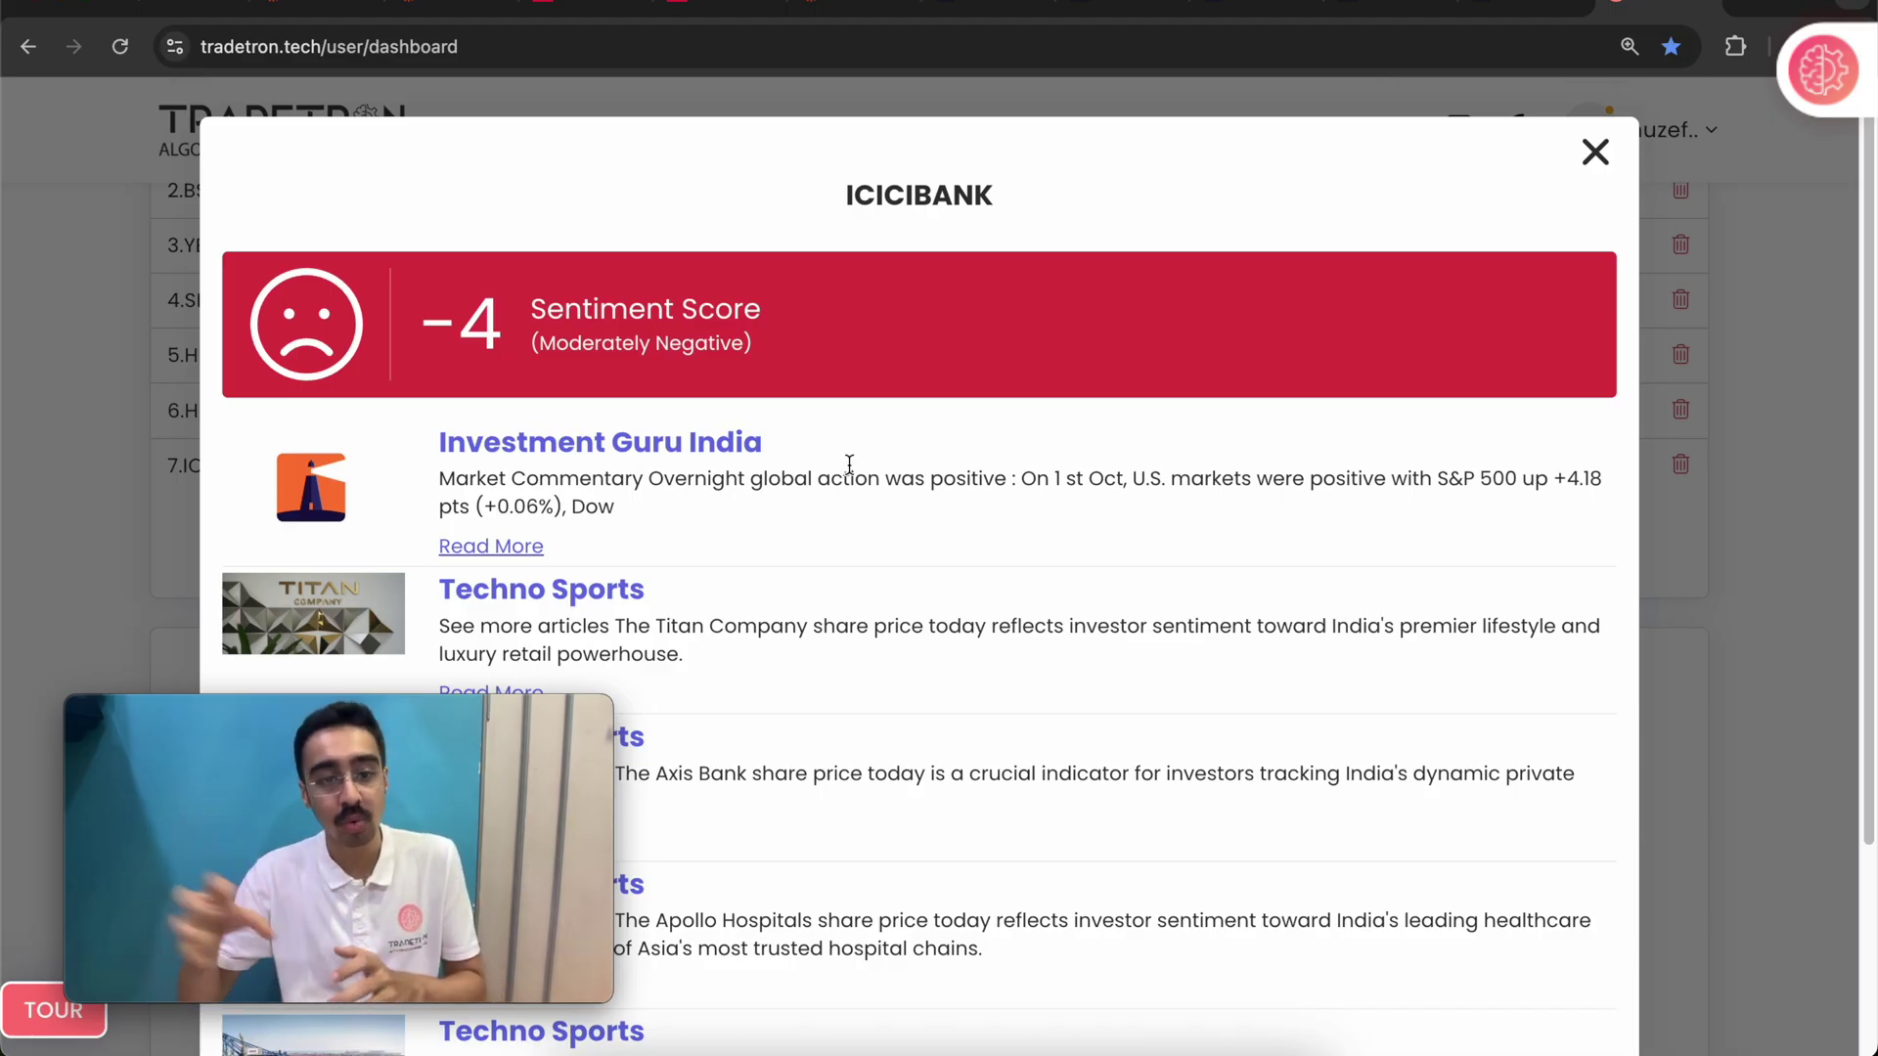
scroll(945, 702, "down", 3)
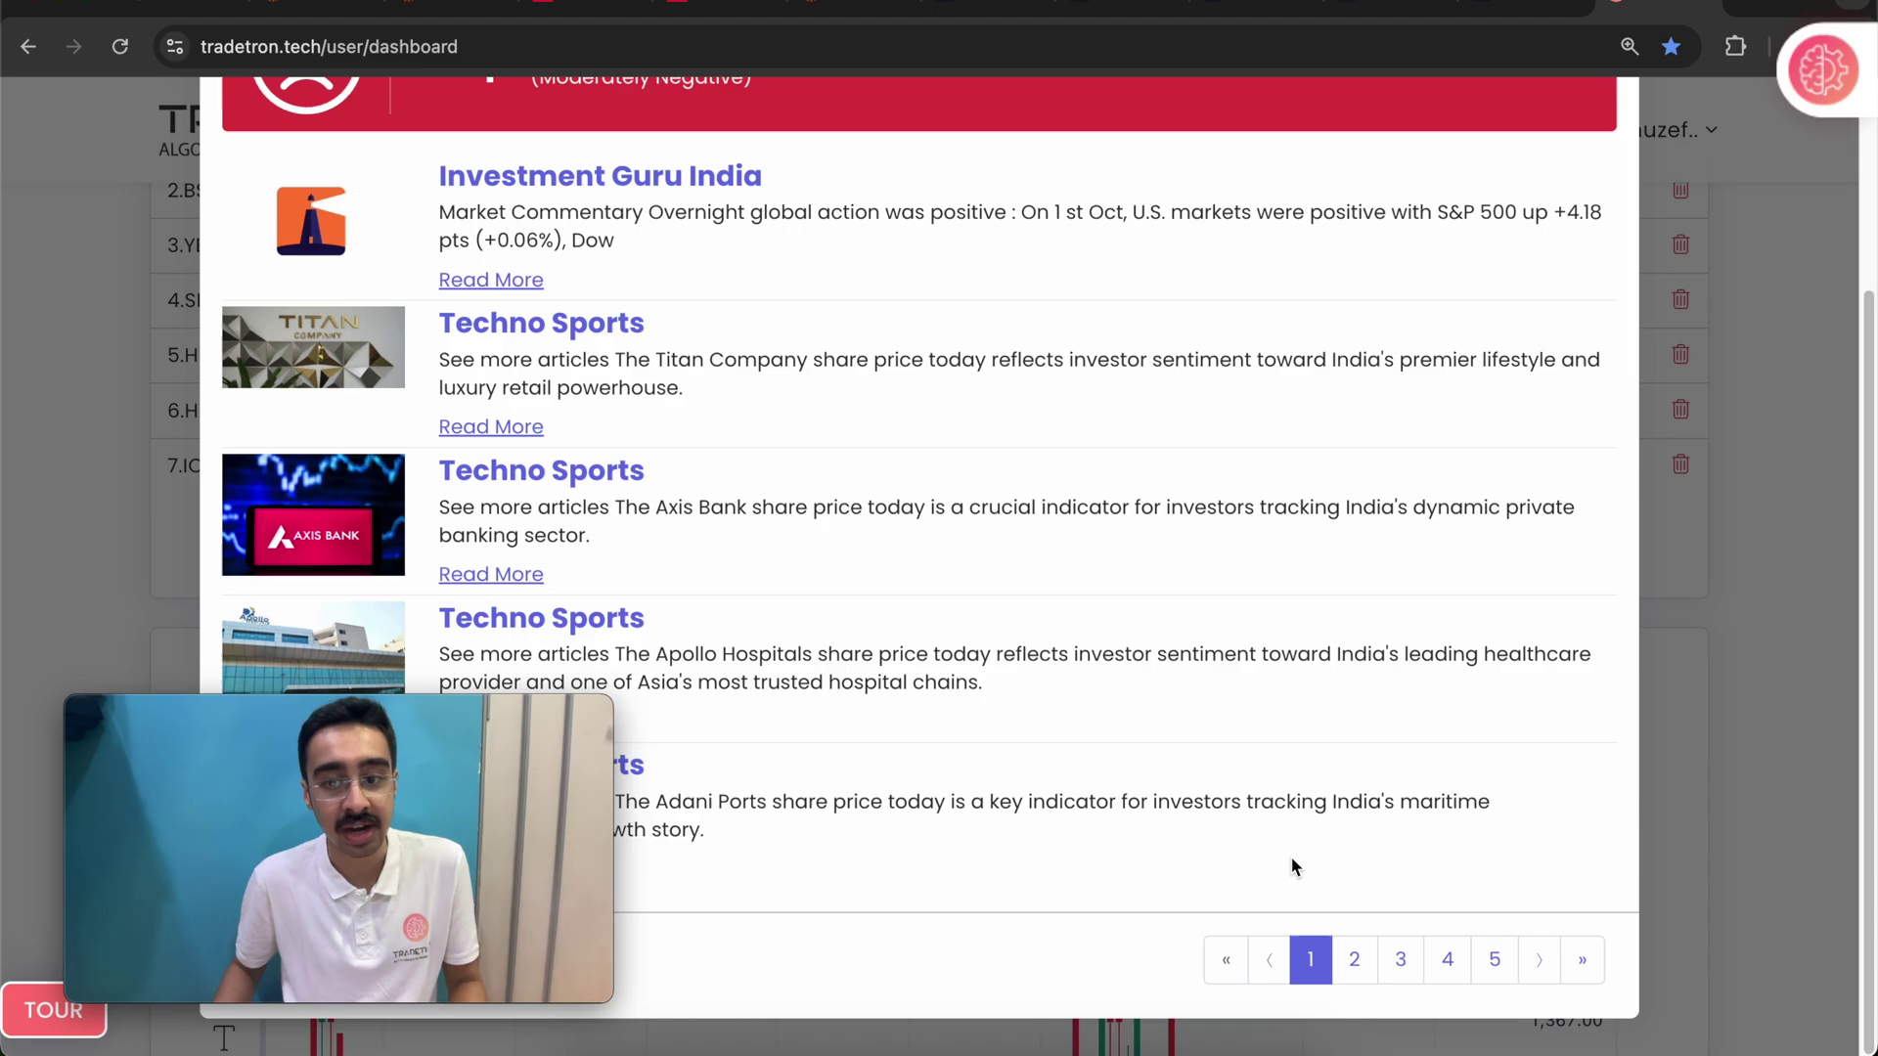
left_click(1355, 968)
left_click(1418, 978)
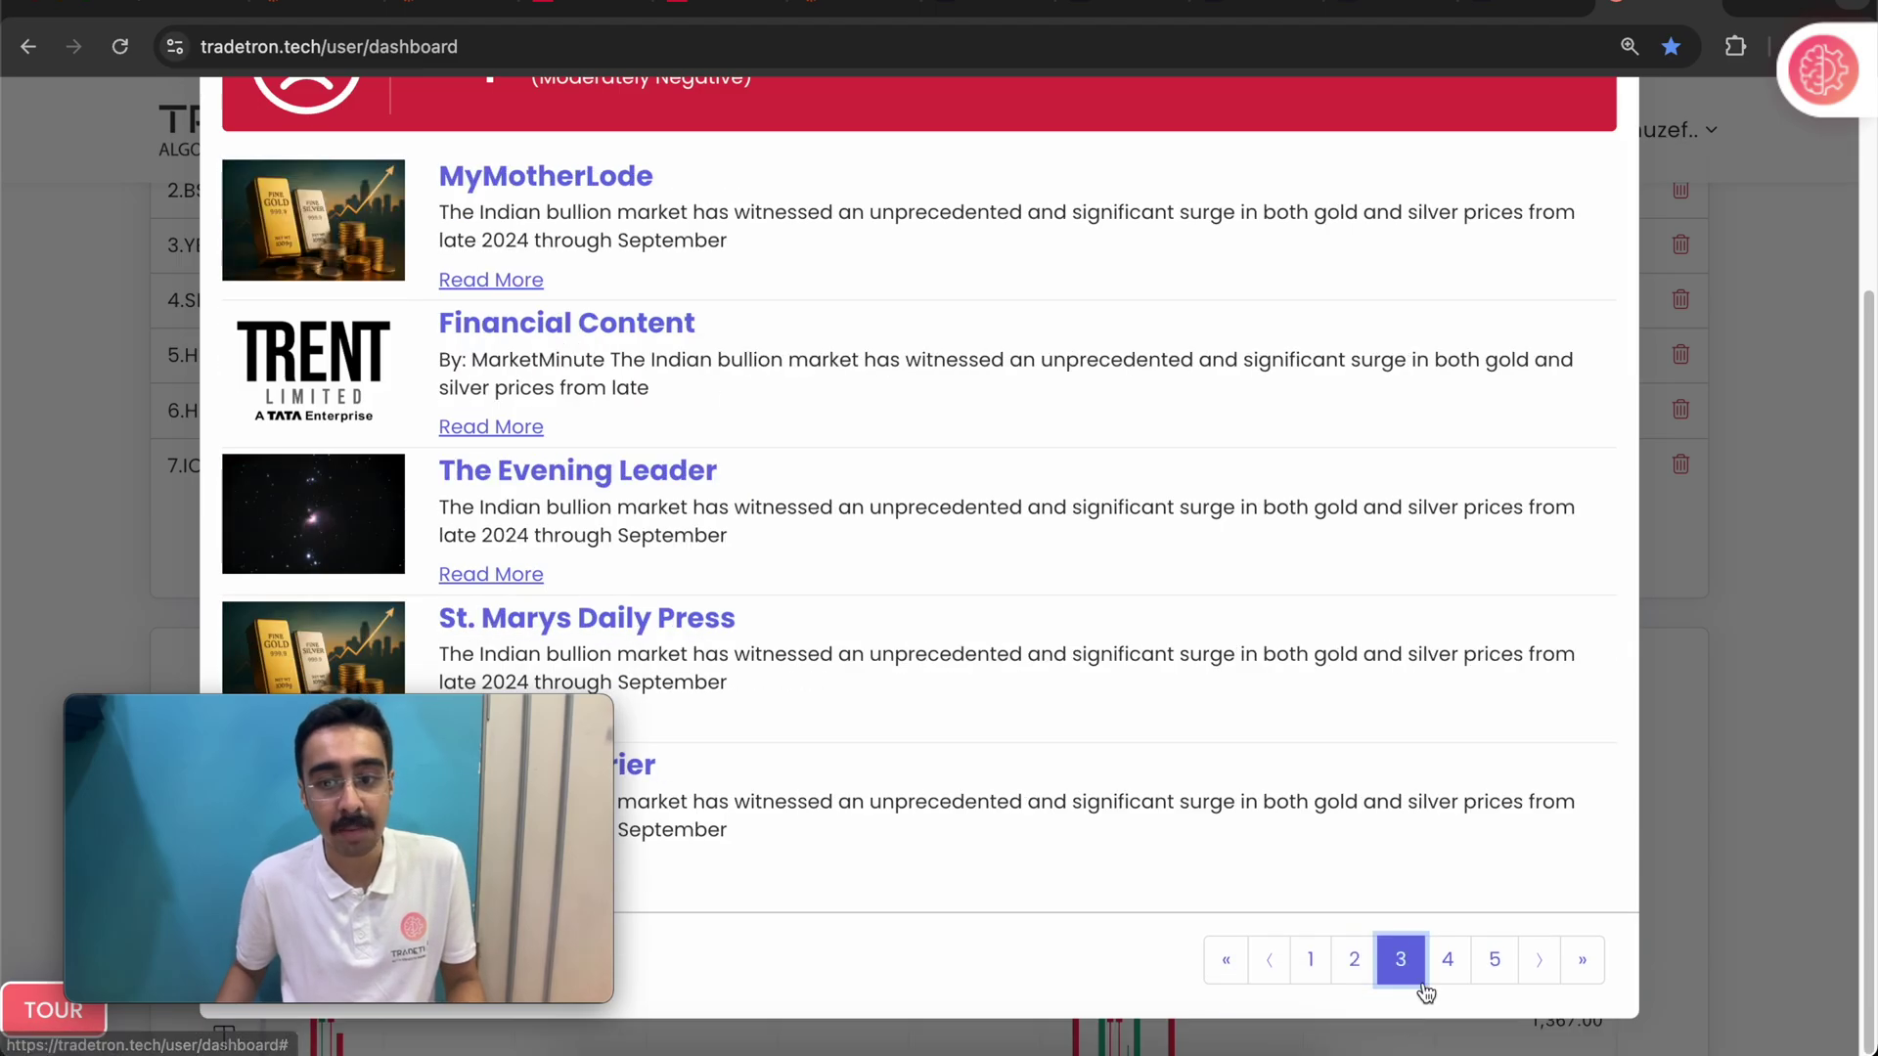
left_click(1435, 976)
left_click(1493, 978)
left_click(1492, 978)
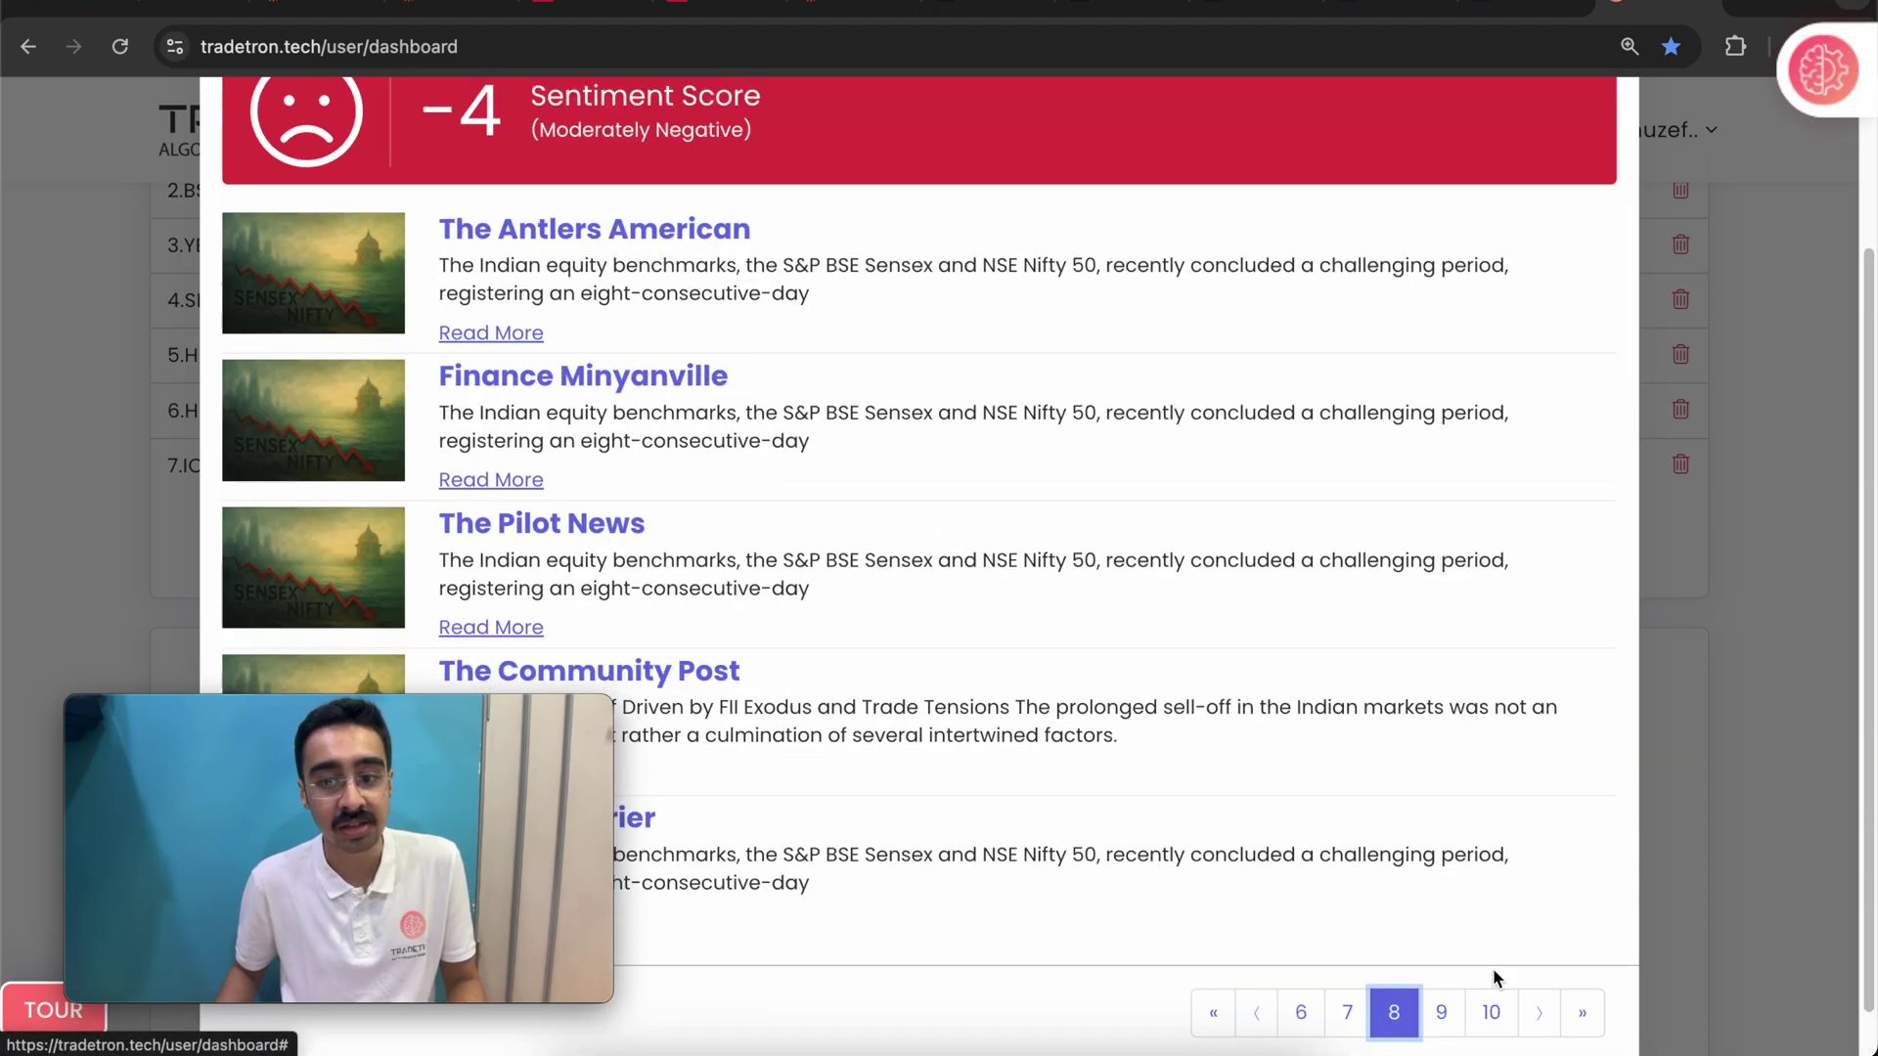
left_click(1491, 1007)
scroll(889, 616, "up", 2)
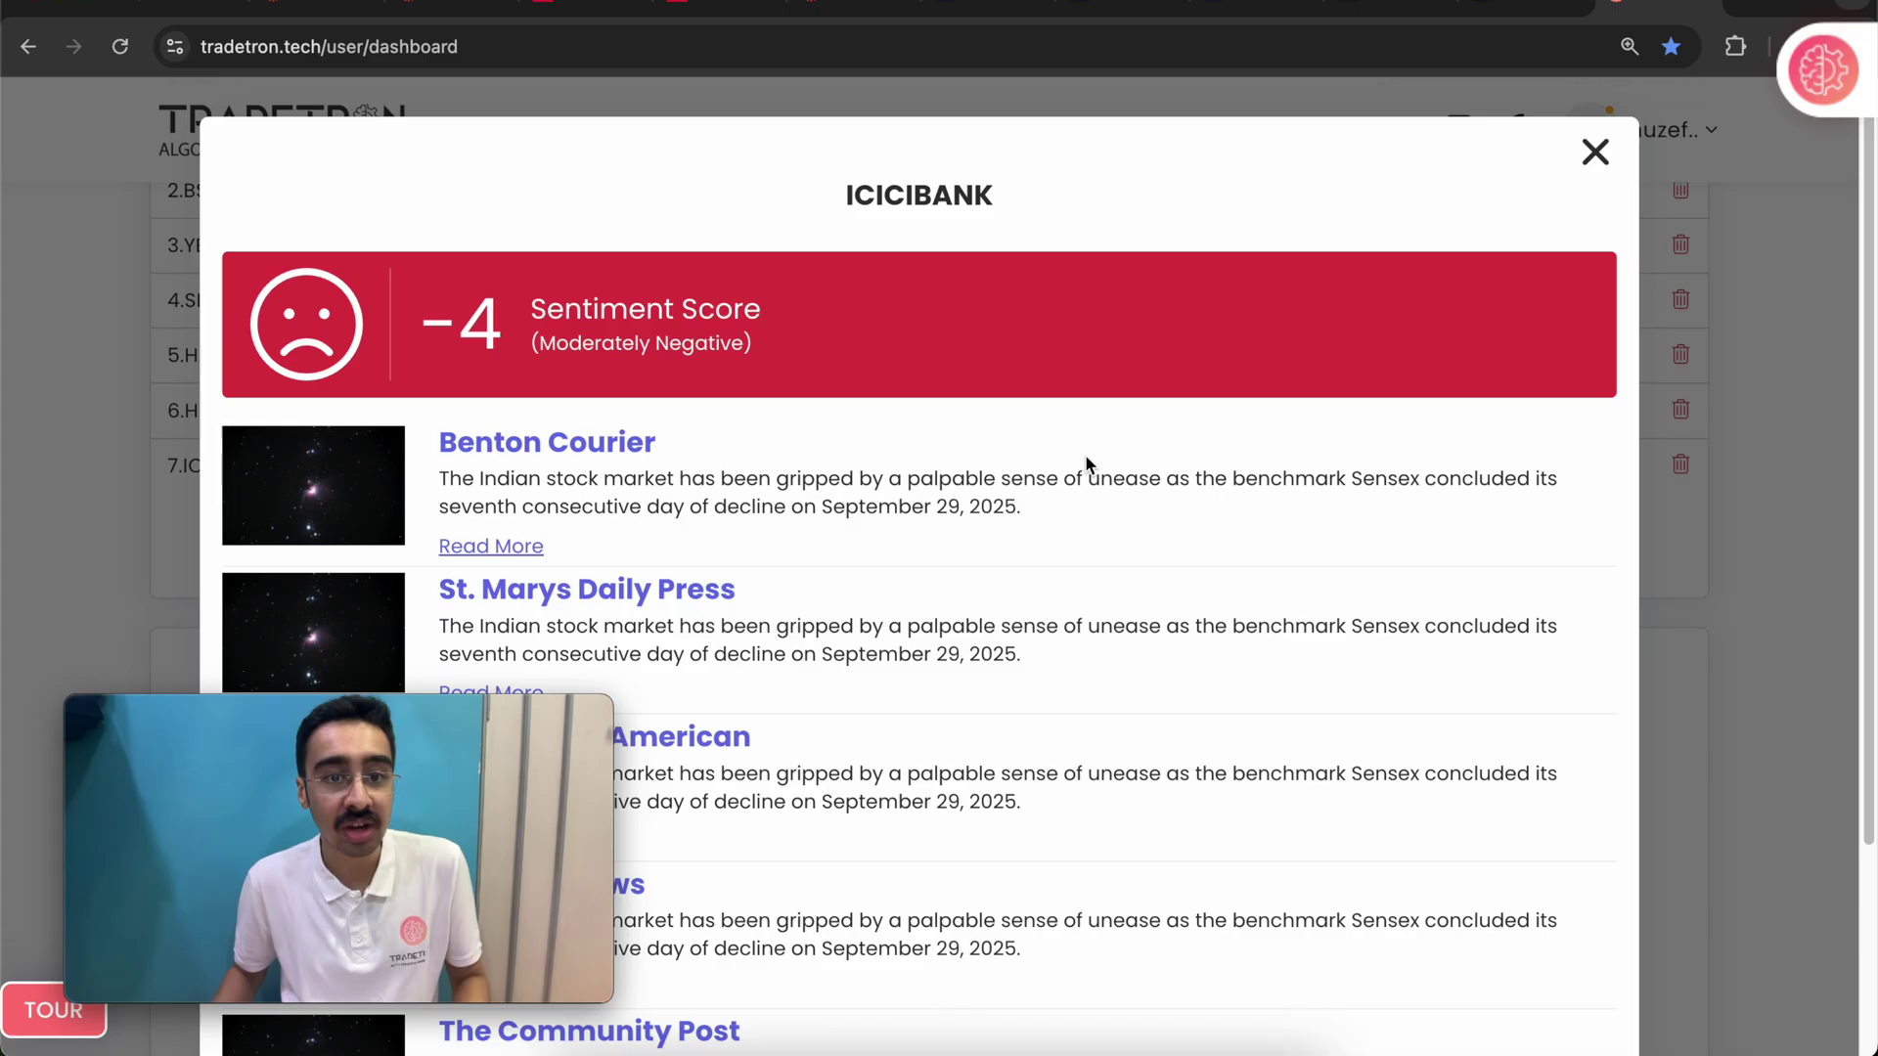
left_click_drag(545, 309, 794, 314)
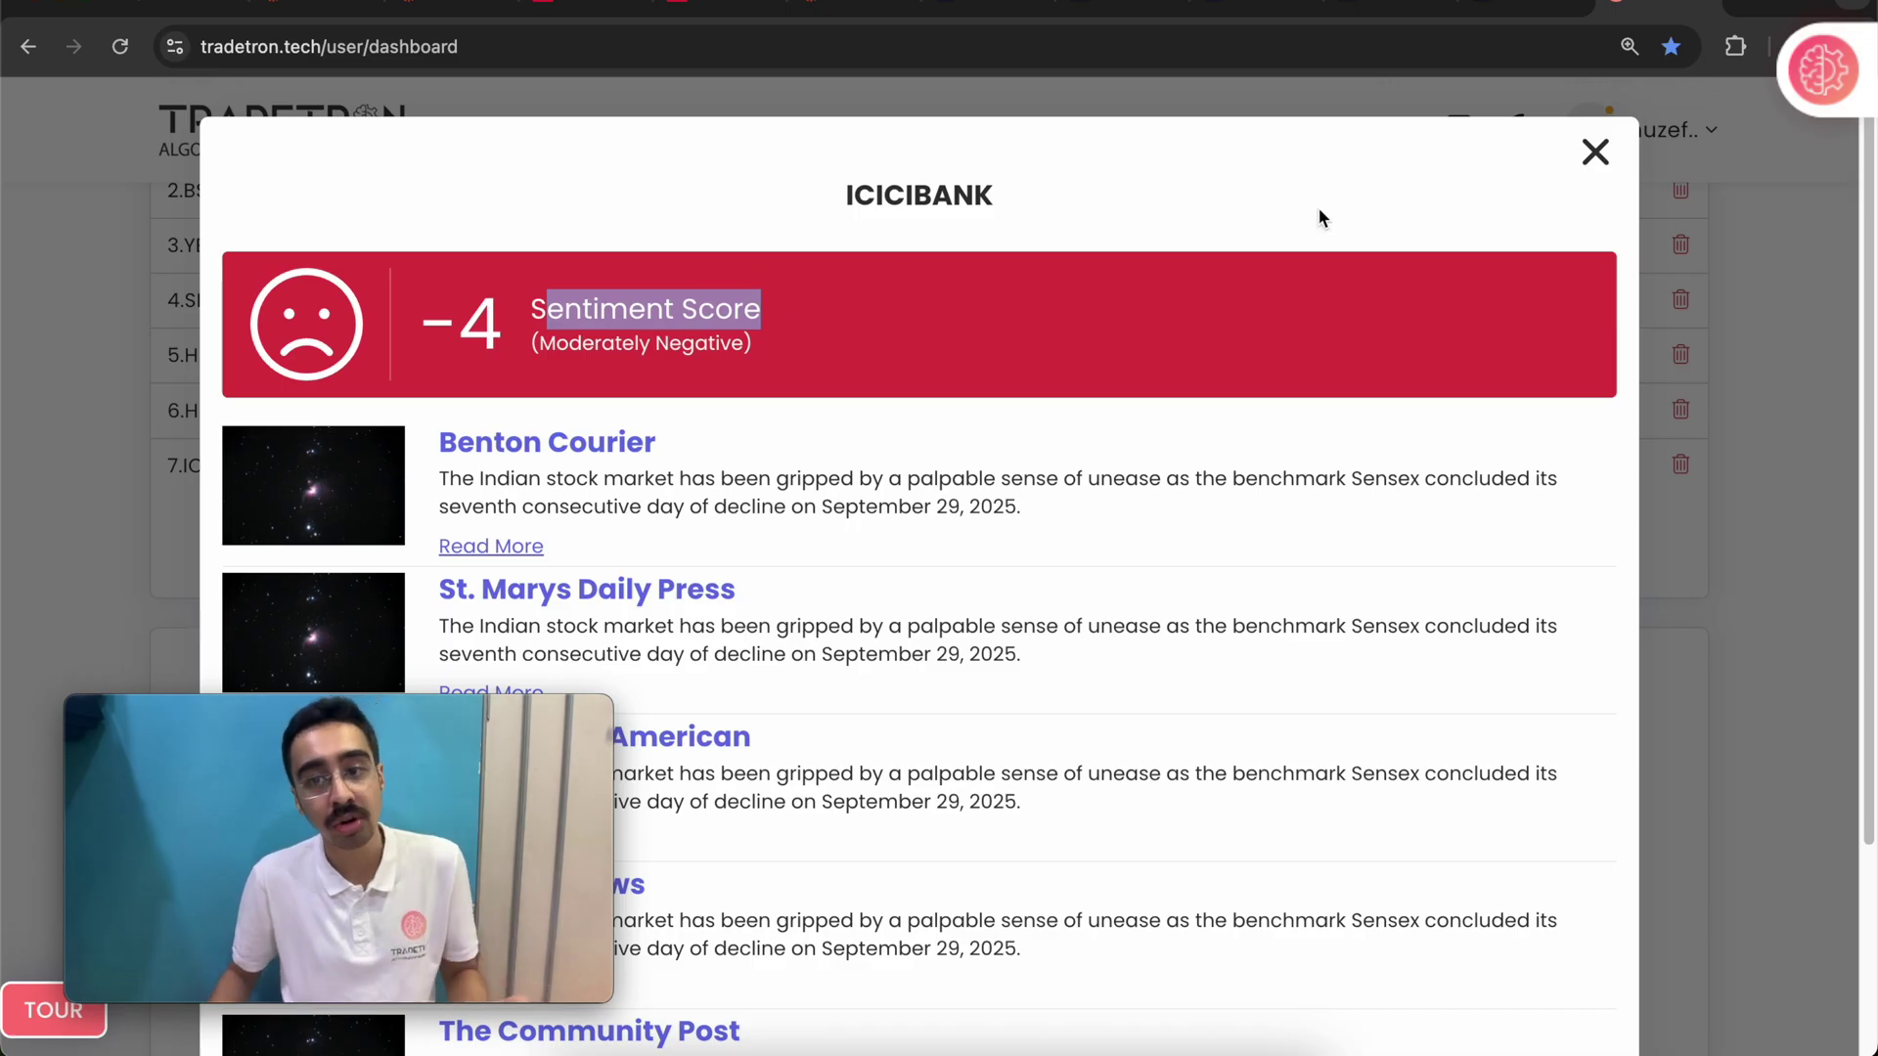
left_click(1593, 156)
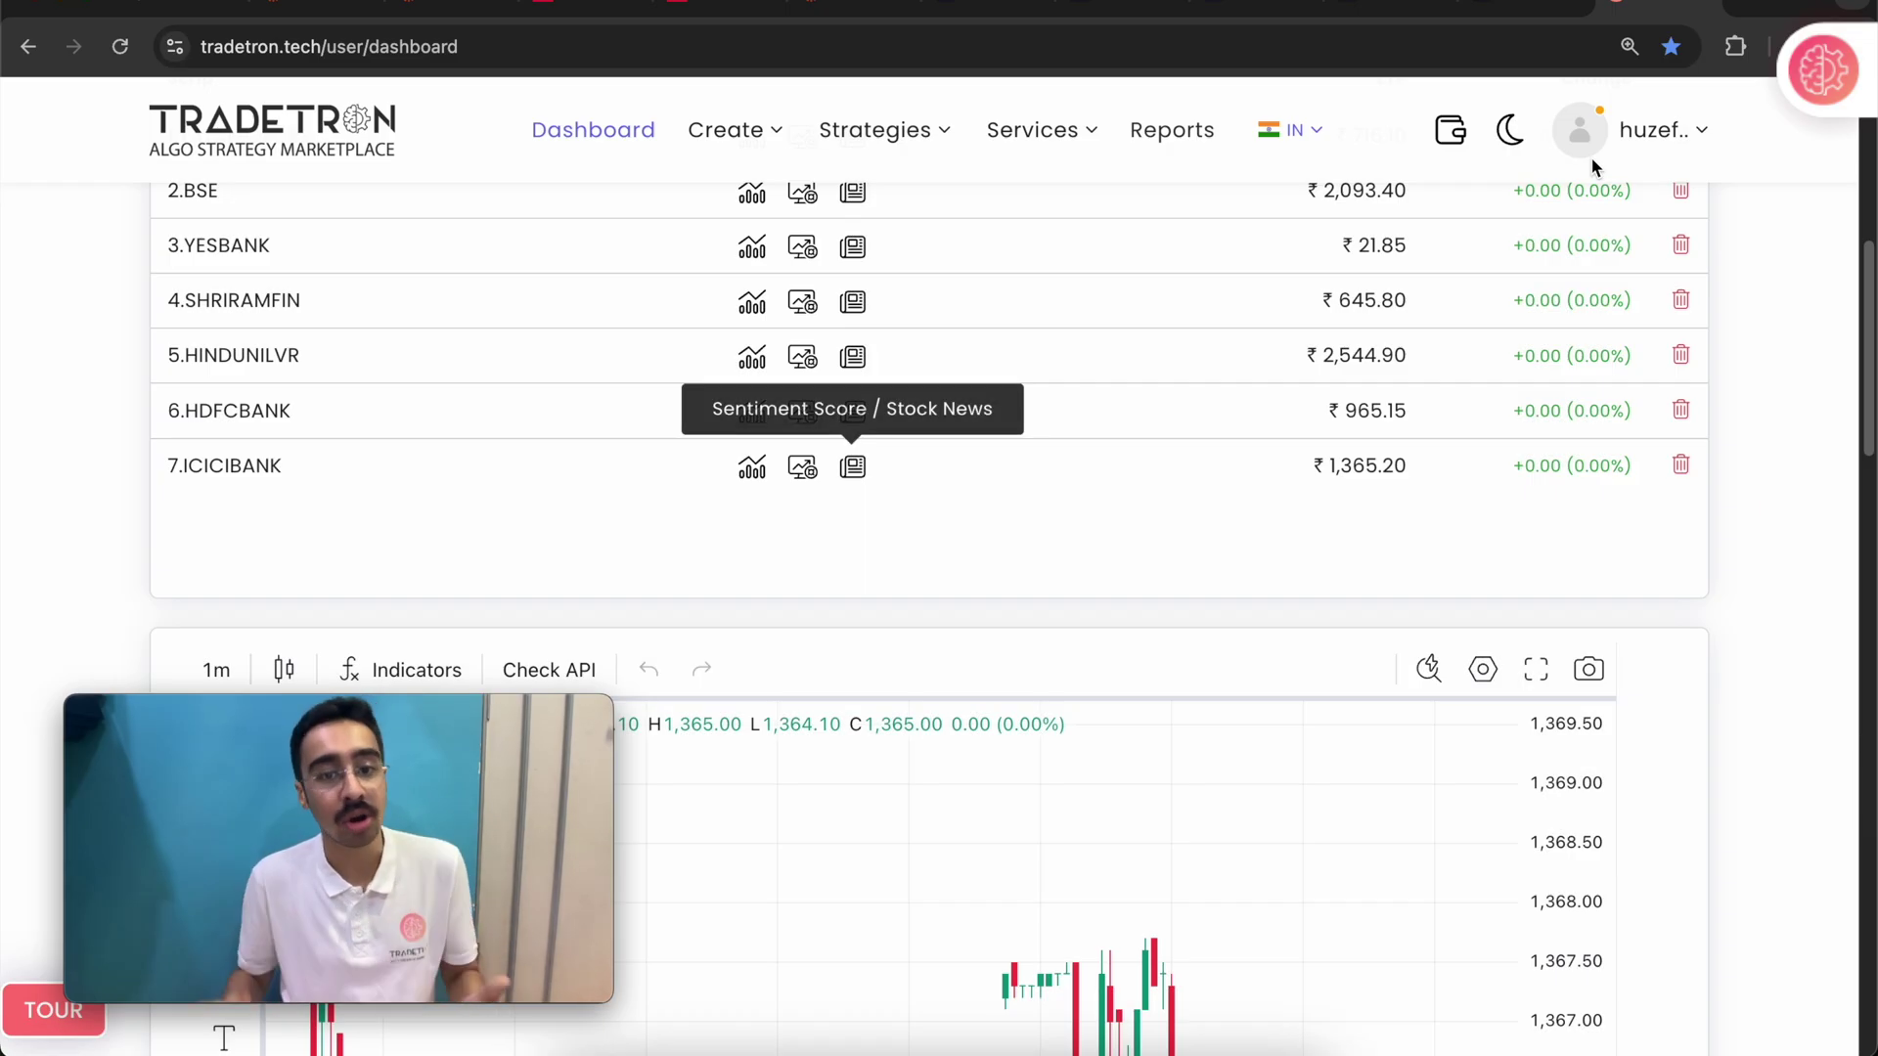
left_click(847, 469)
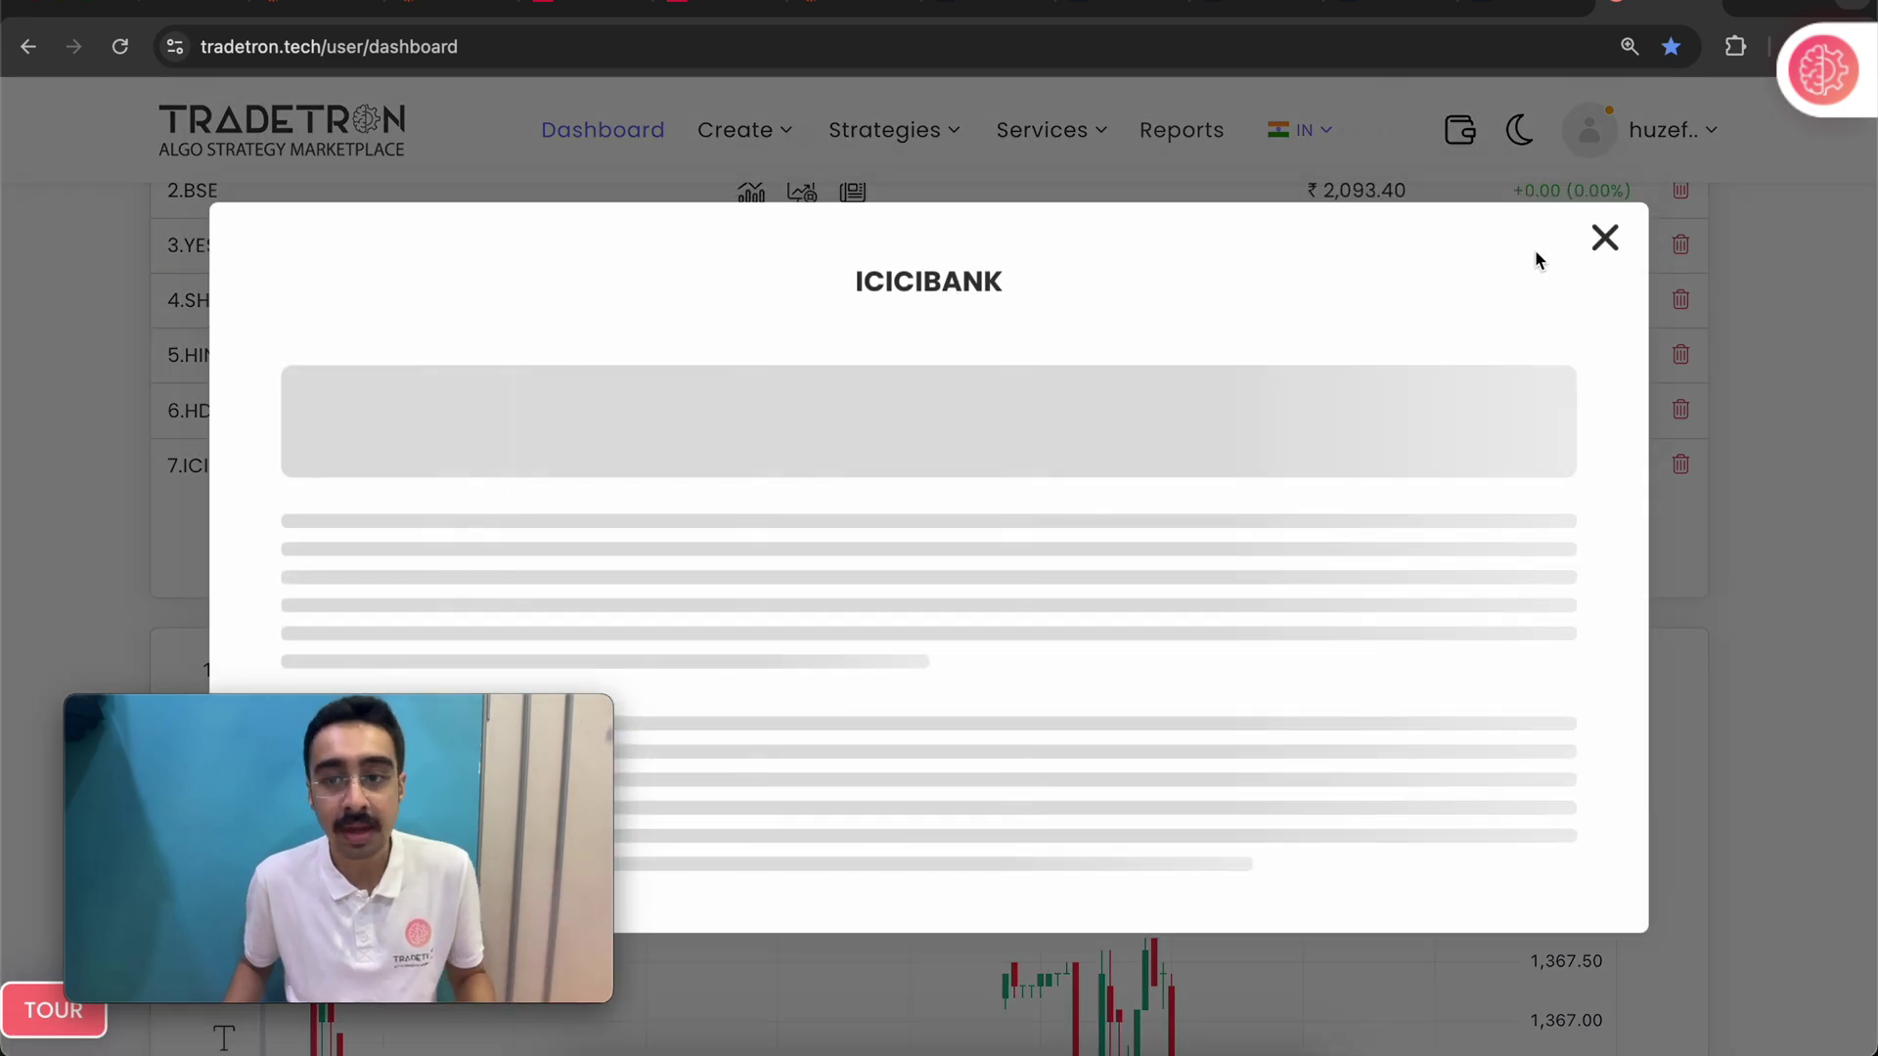
left_click(1606, 243)
scroll(1003, 544, "up", 2)
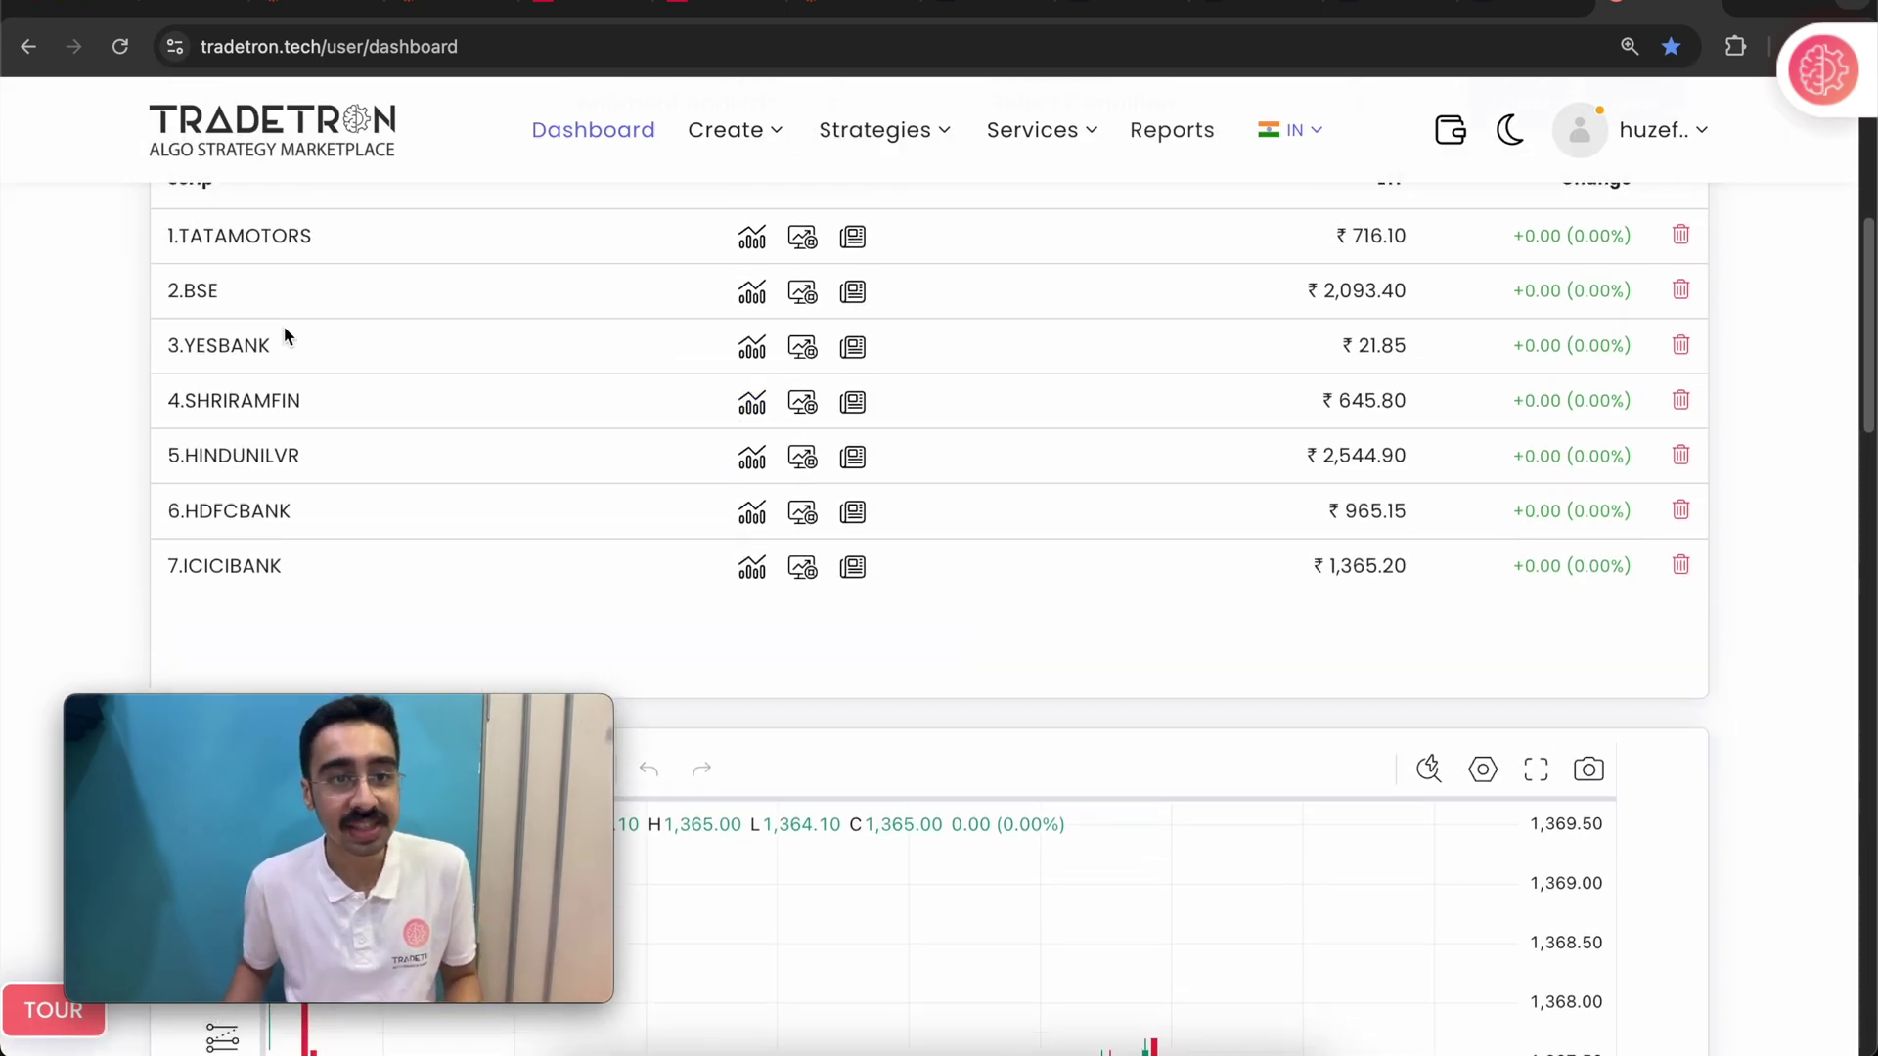
left_click(854, 293)
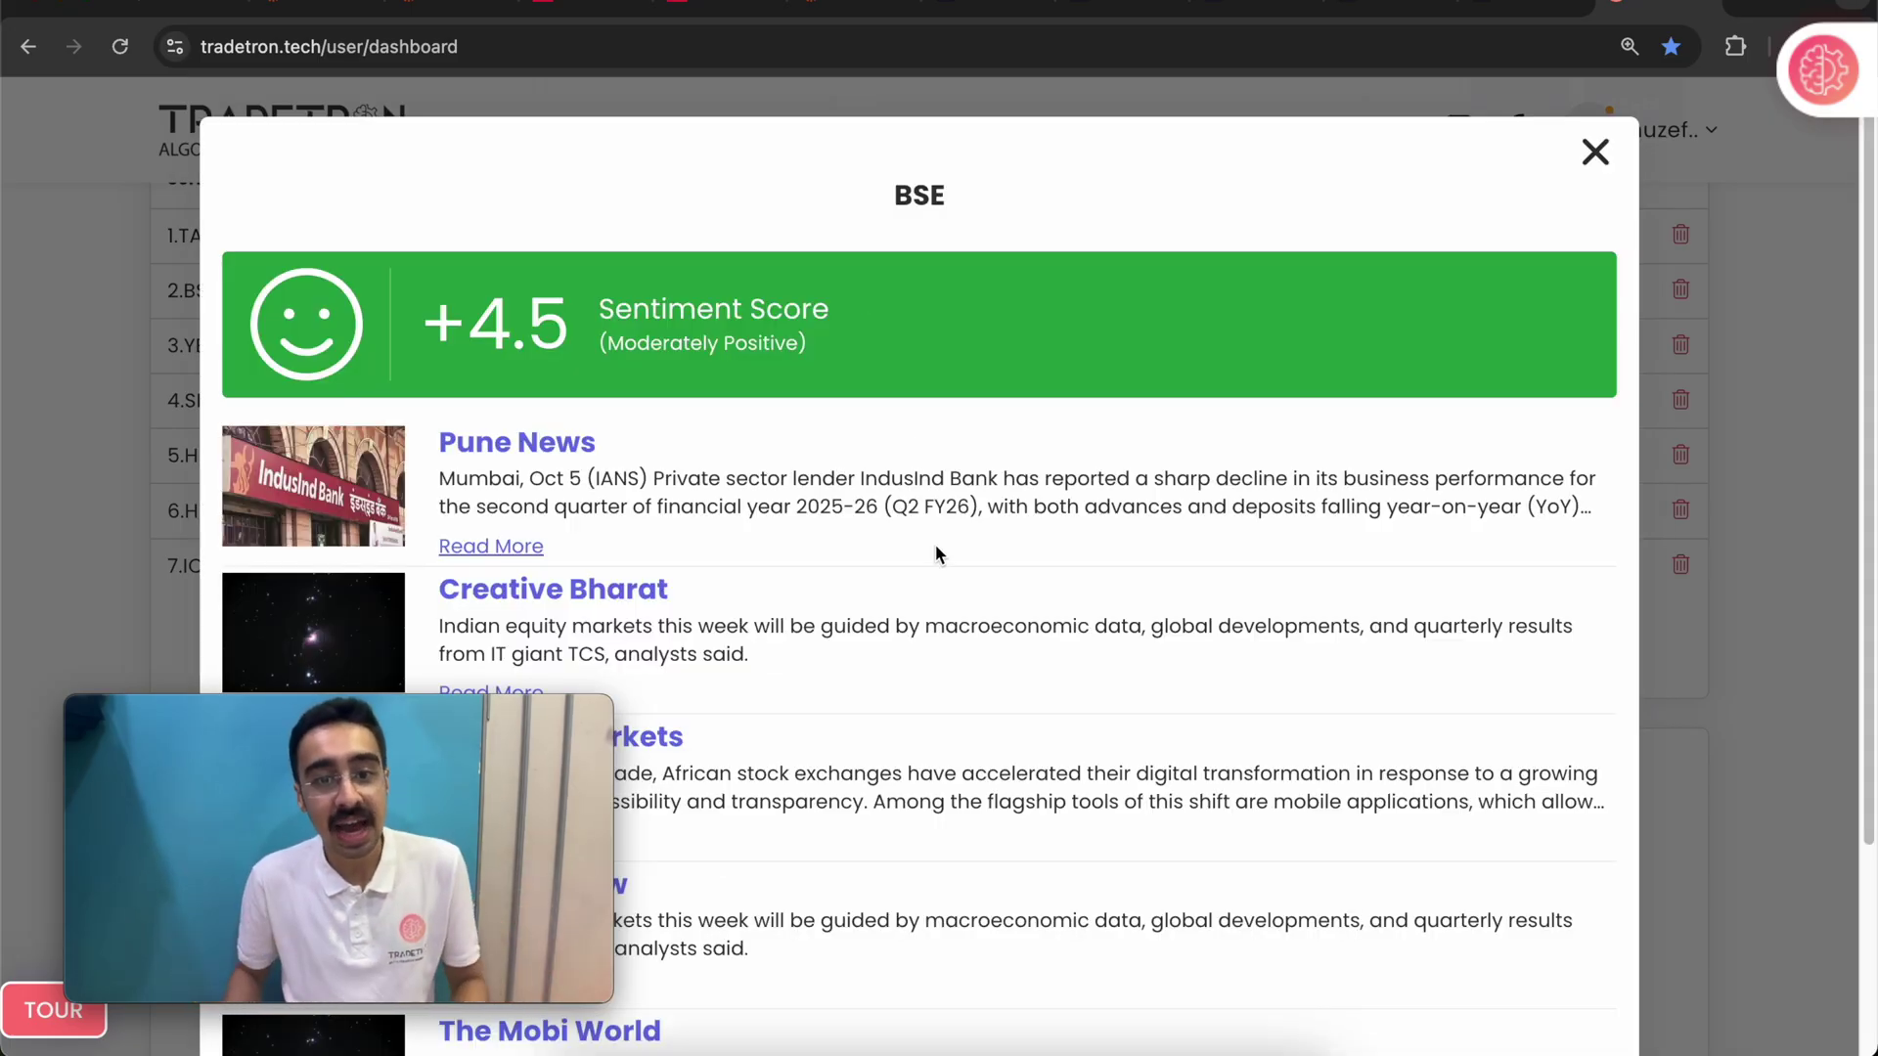
scroll(930, 528, "down", 5)
scroll(935, 574, "up", 5)
left_click_drag(616, 306, 806, 324)
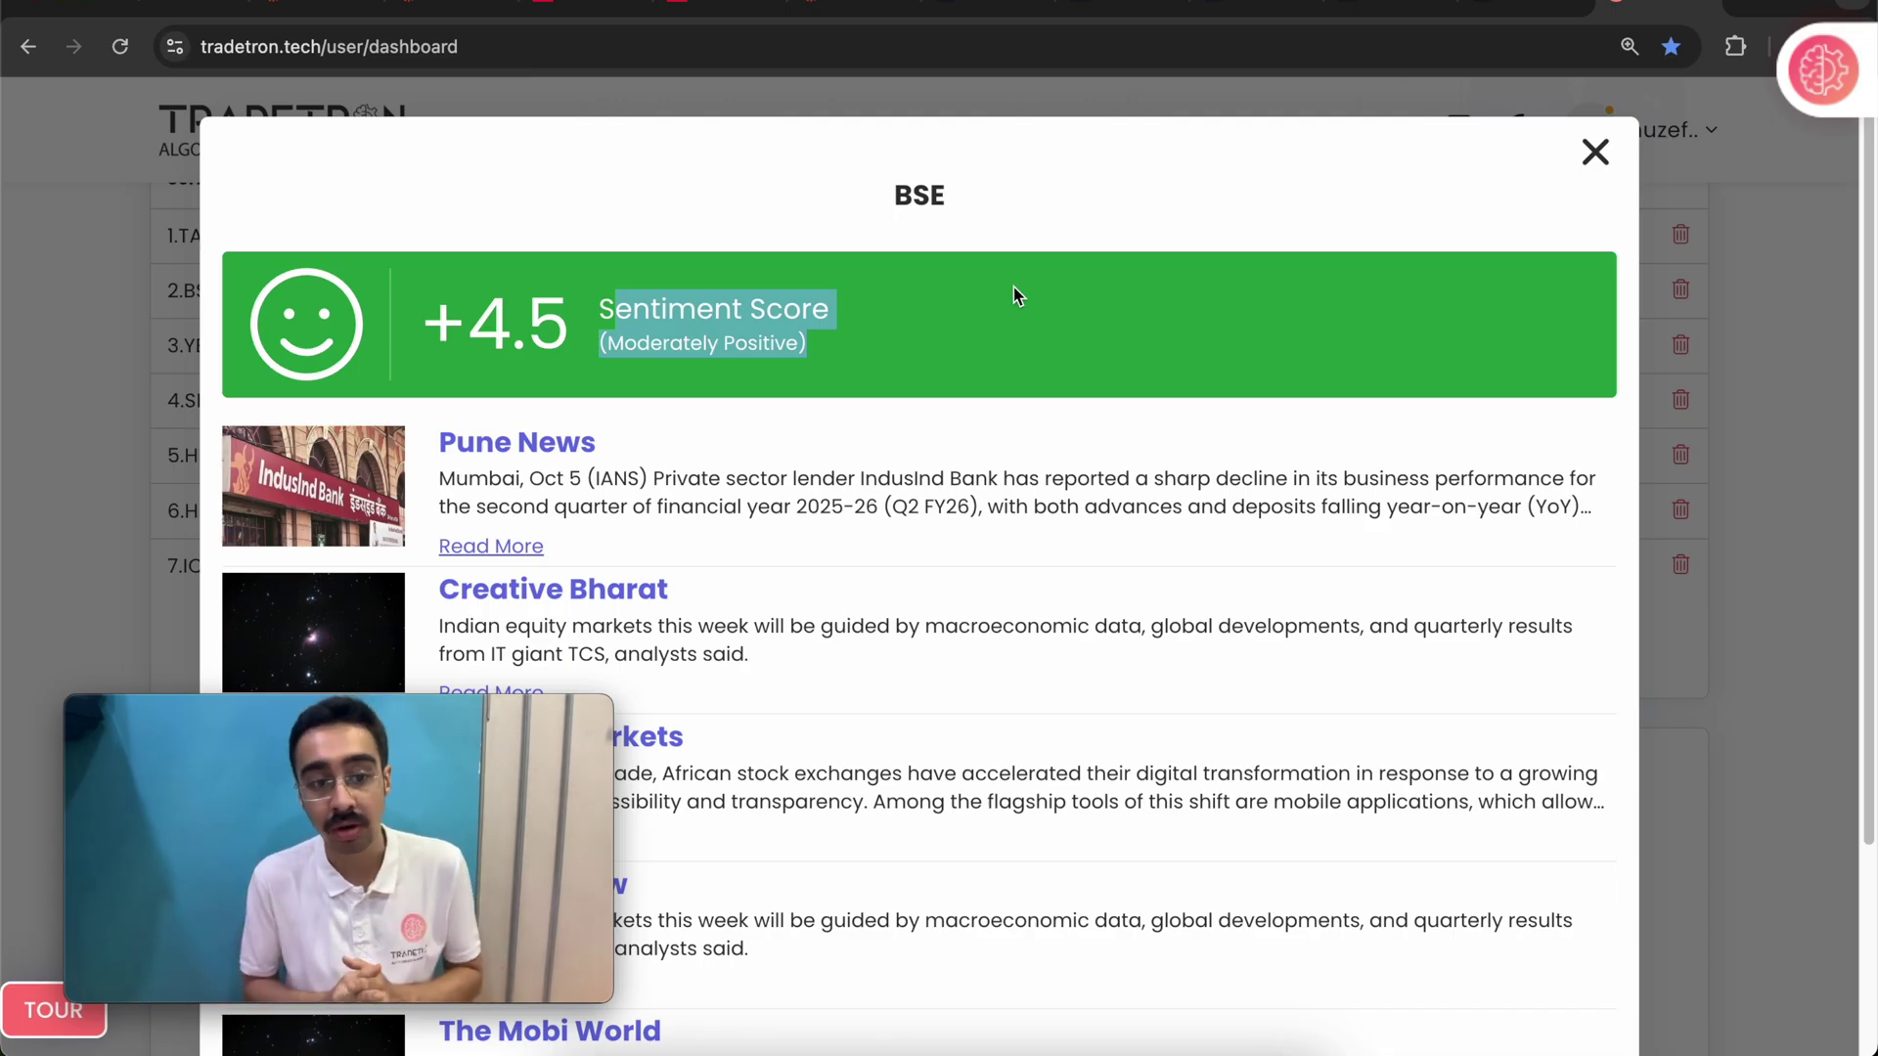
left_click(1595, 155)
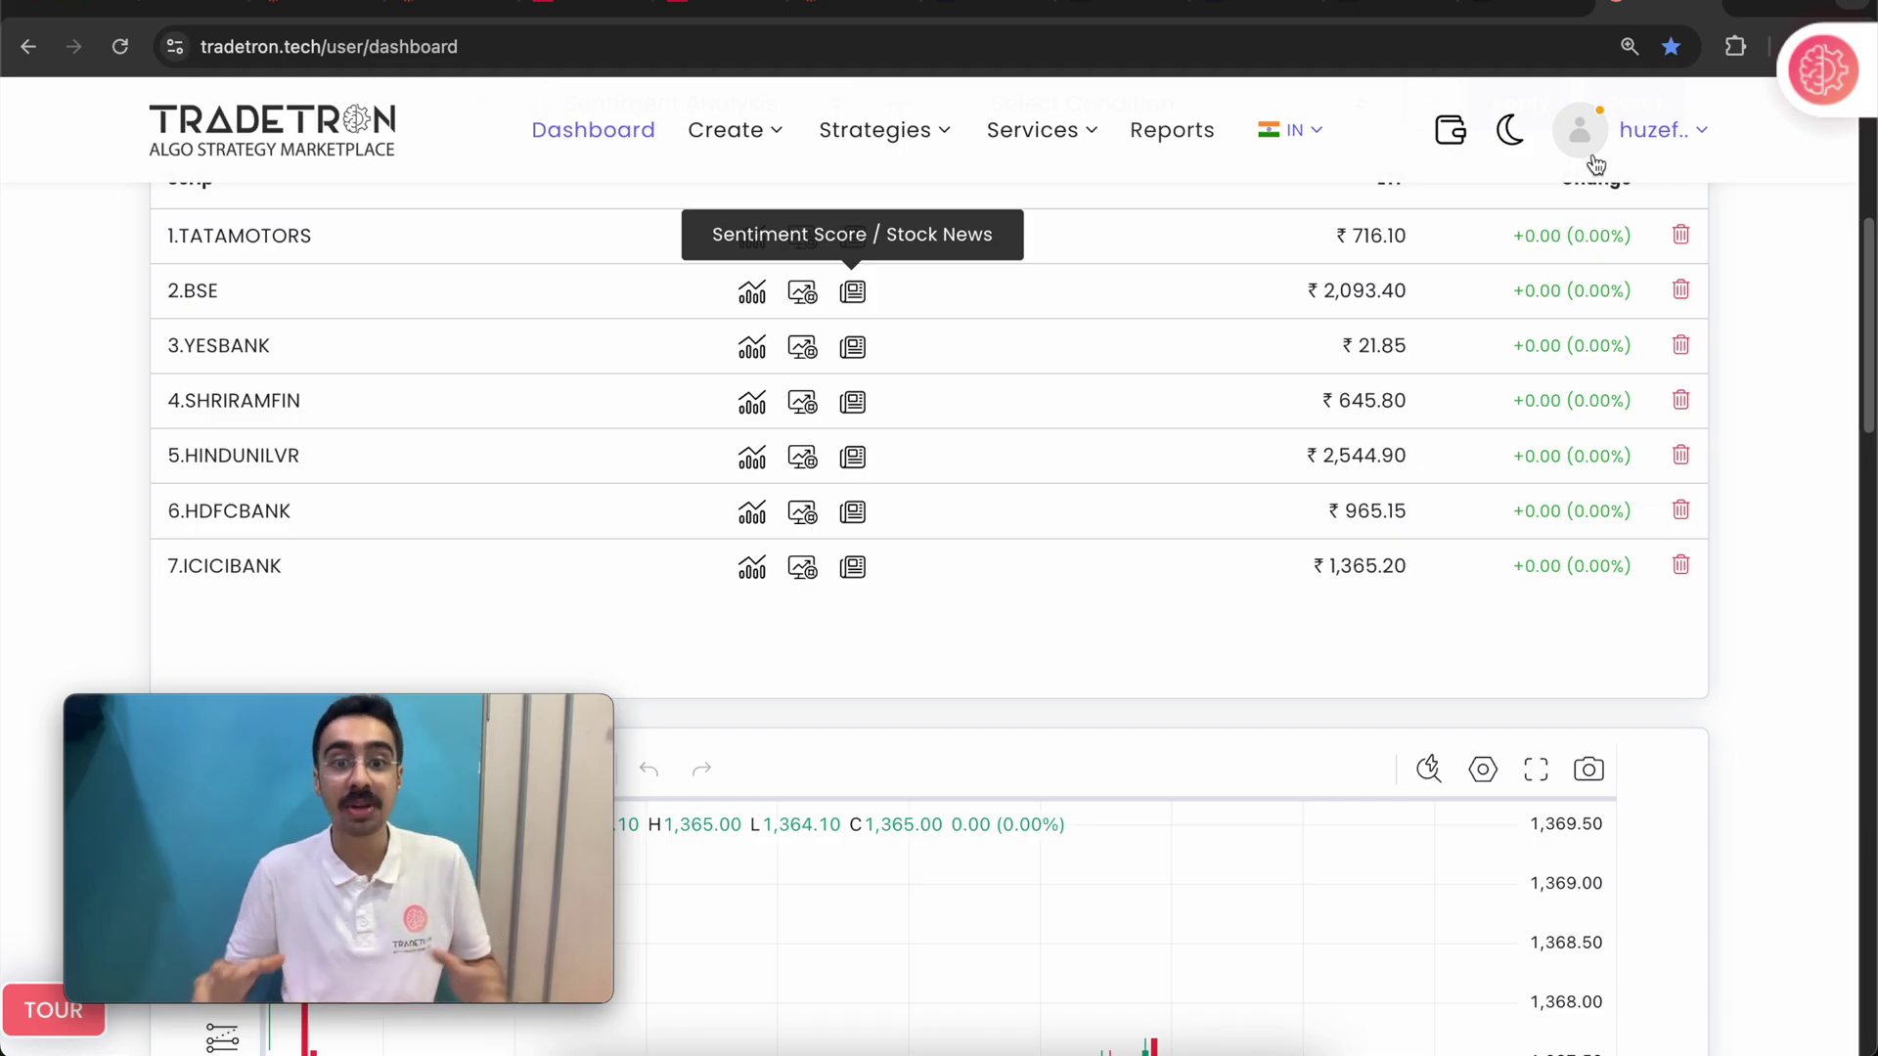
scroll(1619, 583, "down", 2)
scroll(1617, 582, "up", 8)
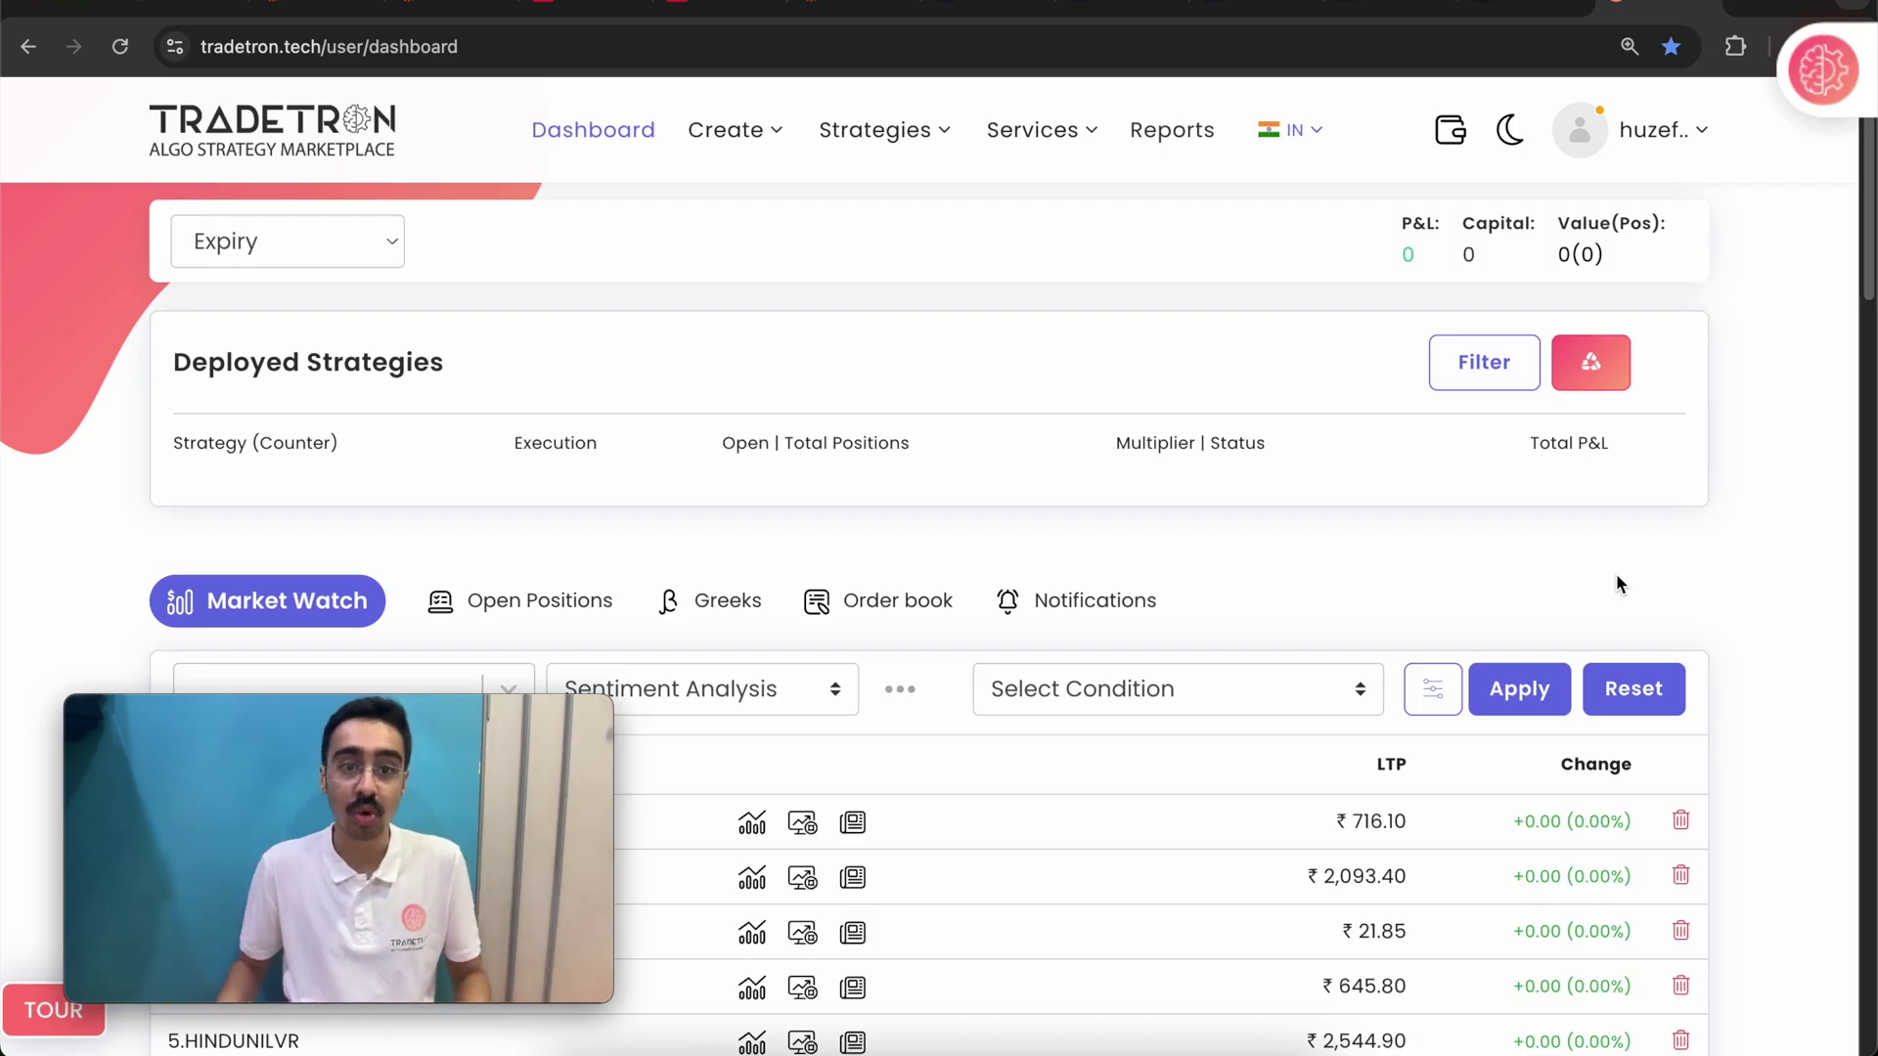
Start a new advanced strategy whose entry condition begins with Sentiment Score of HDFCBANK.
mouse_move(729, 131)
left_click(696, 207)
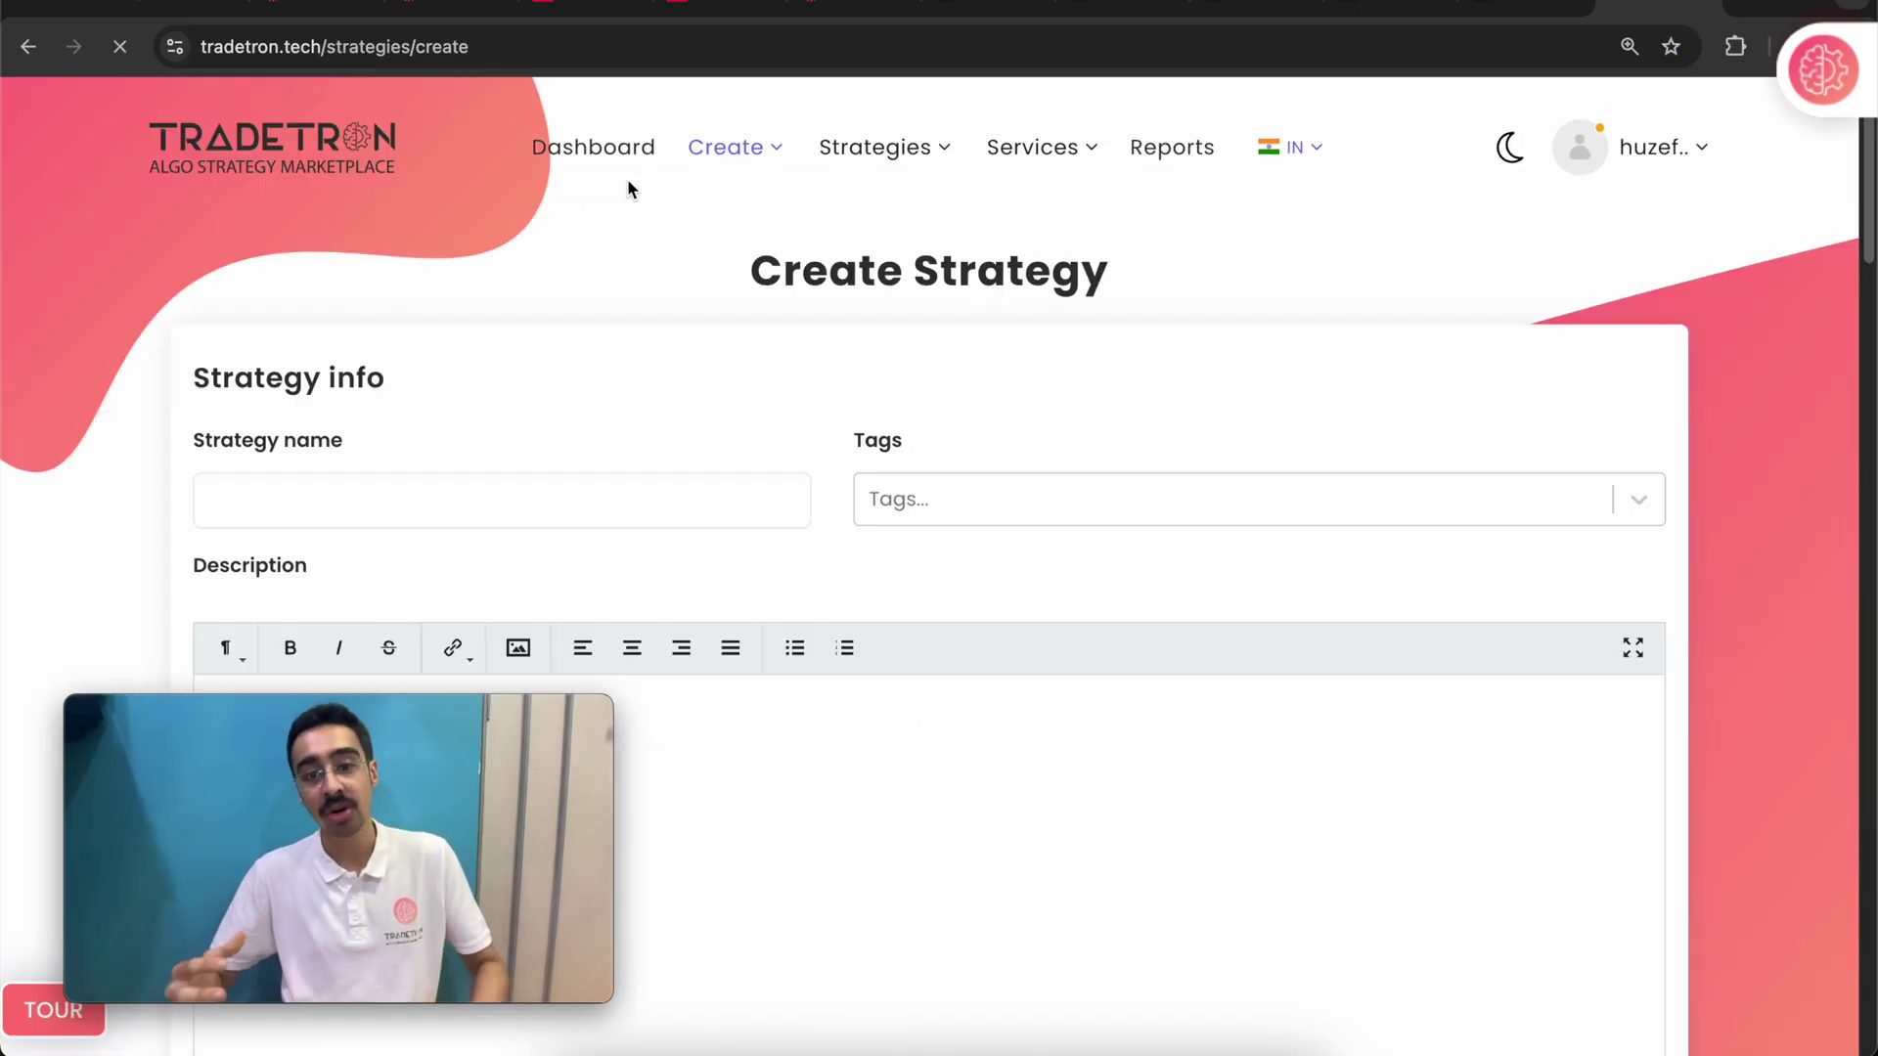
scroll(721, 503, "down", 10)
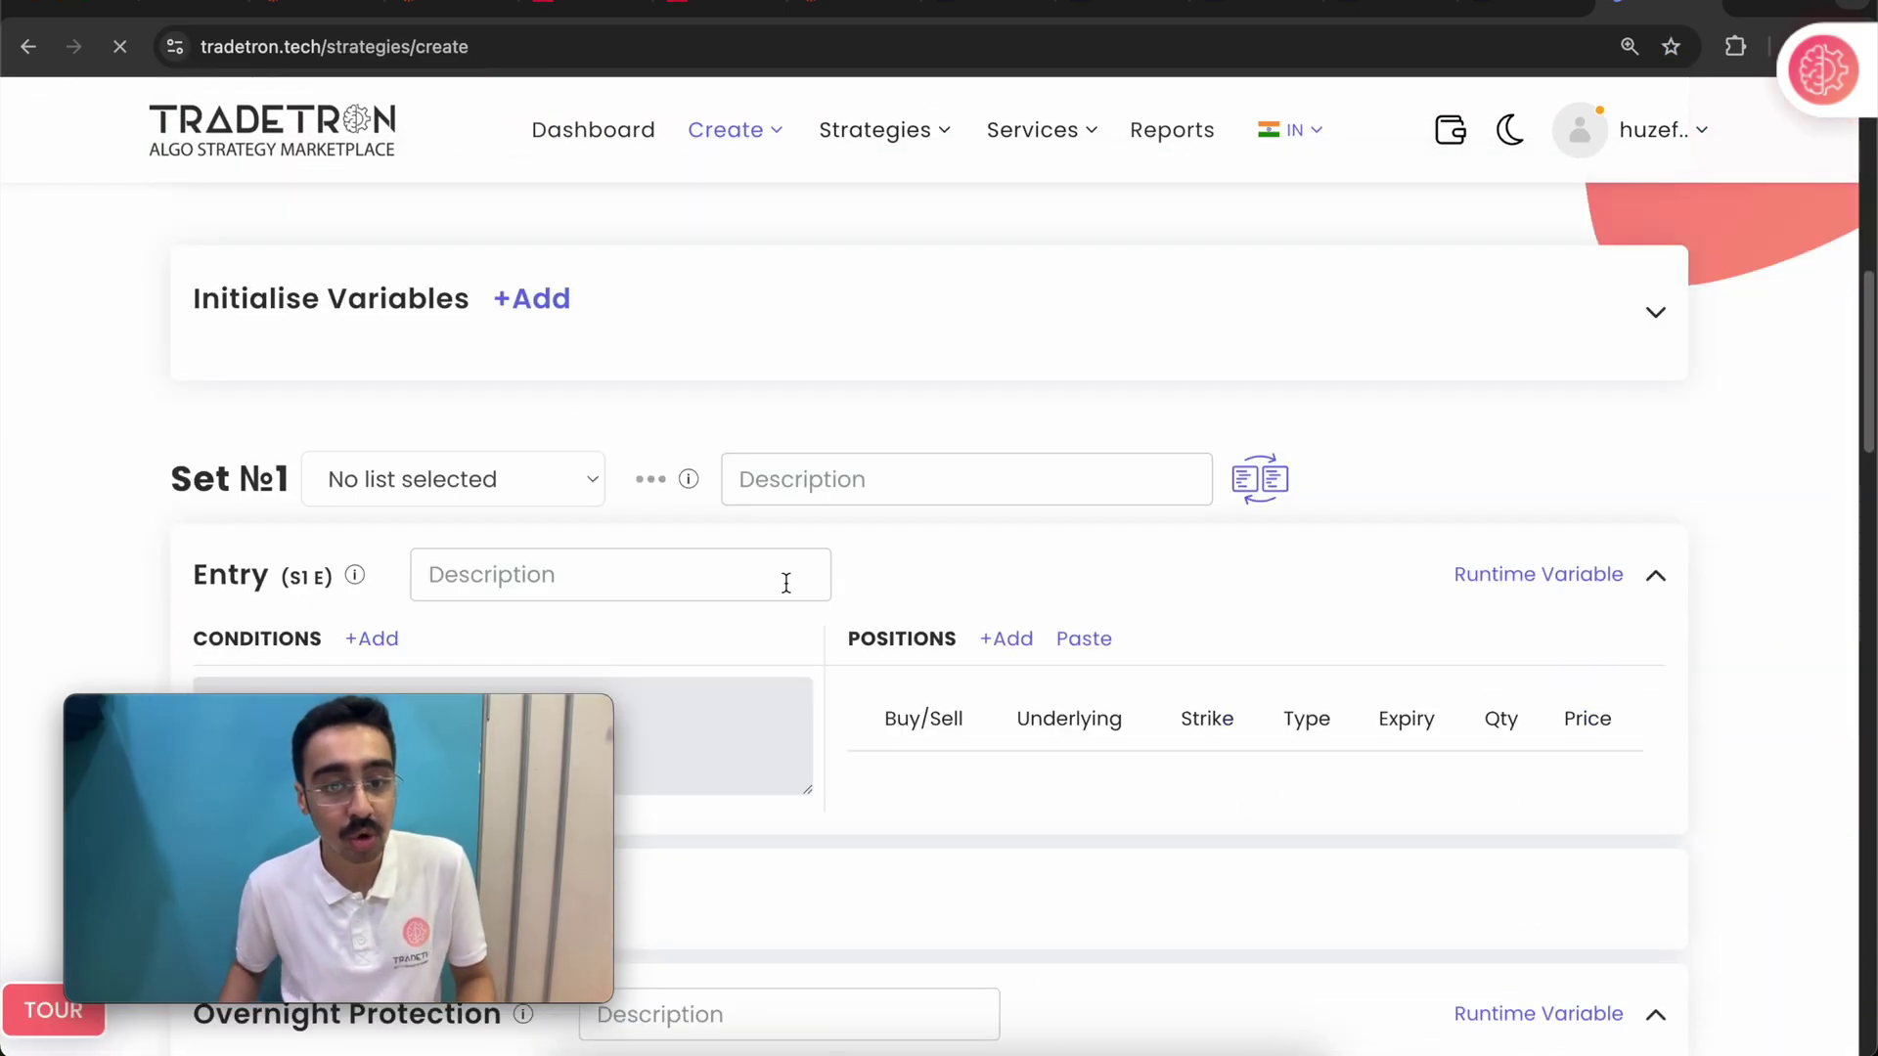
scroll(752, 573, "down", 2)
left_click(368, 403)
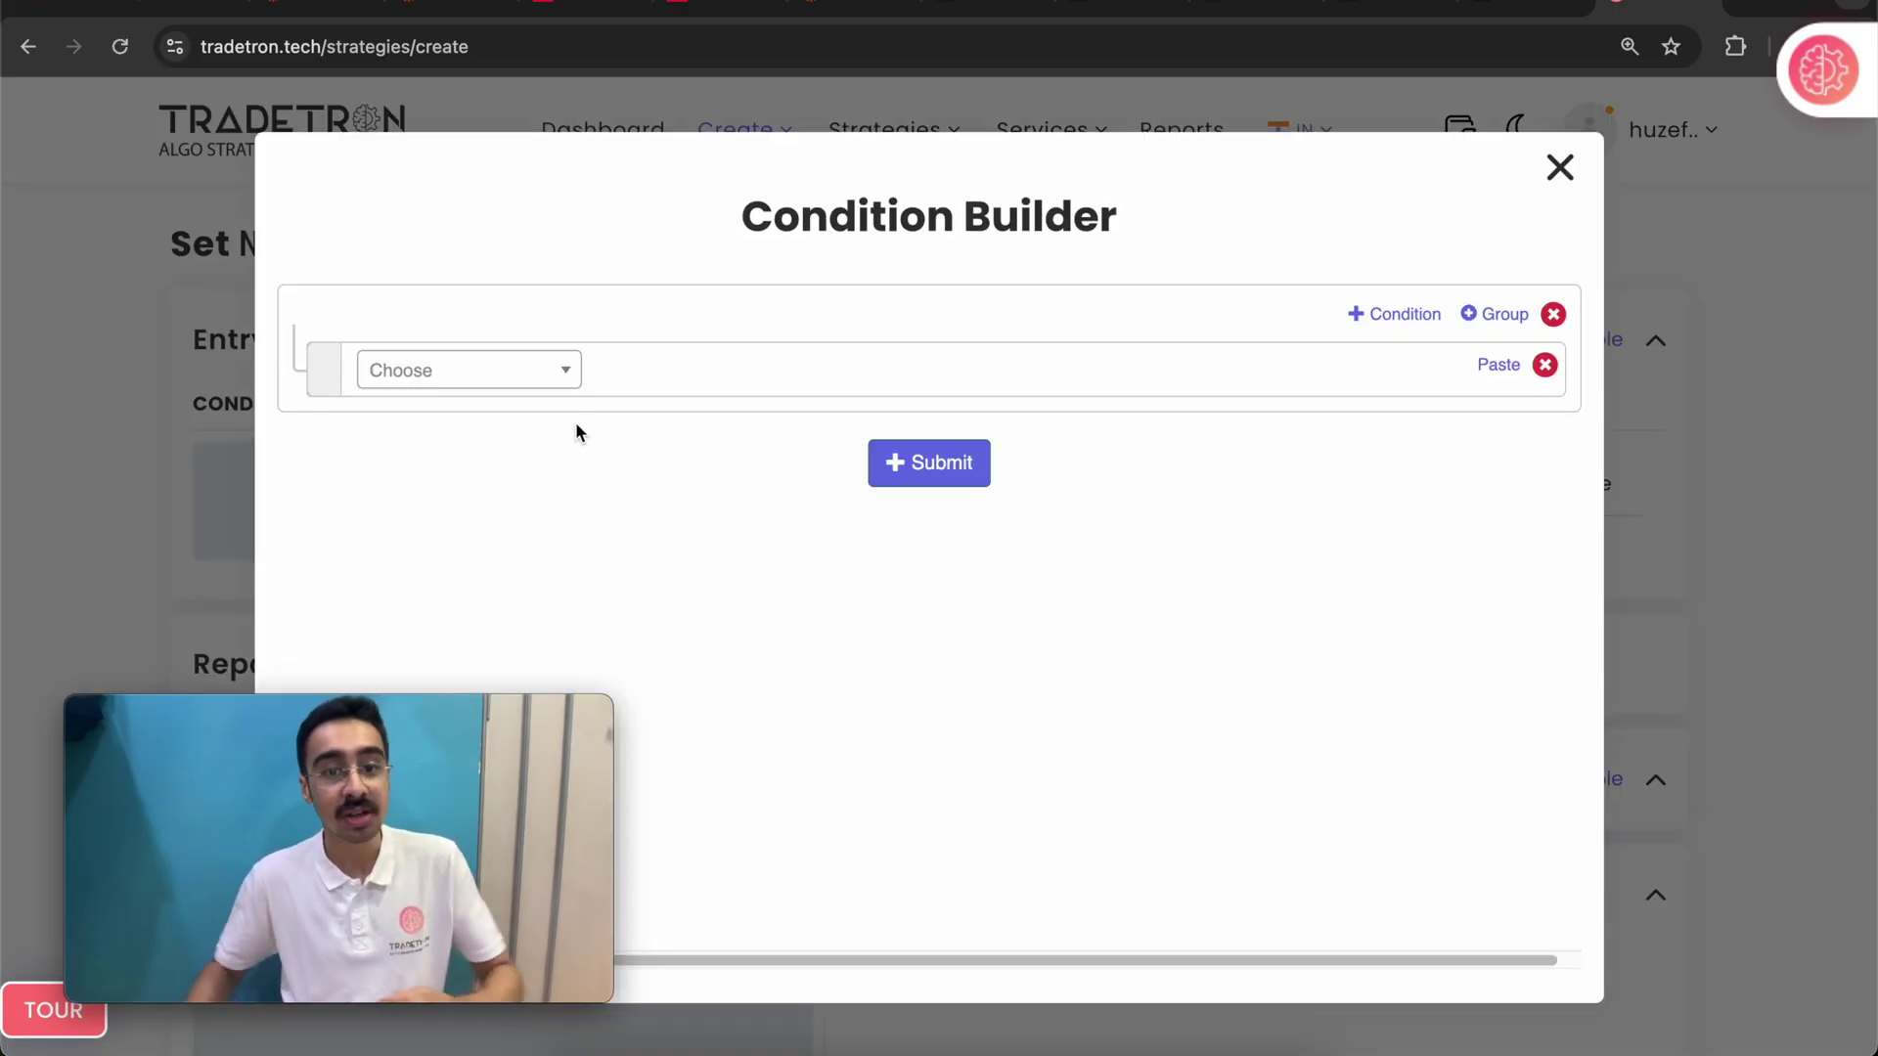
left_click(497, 367)
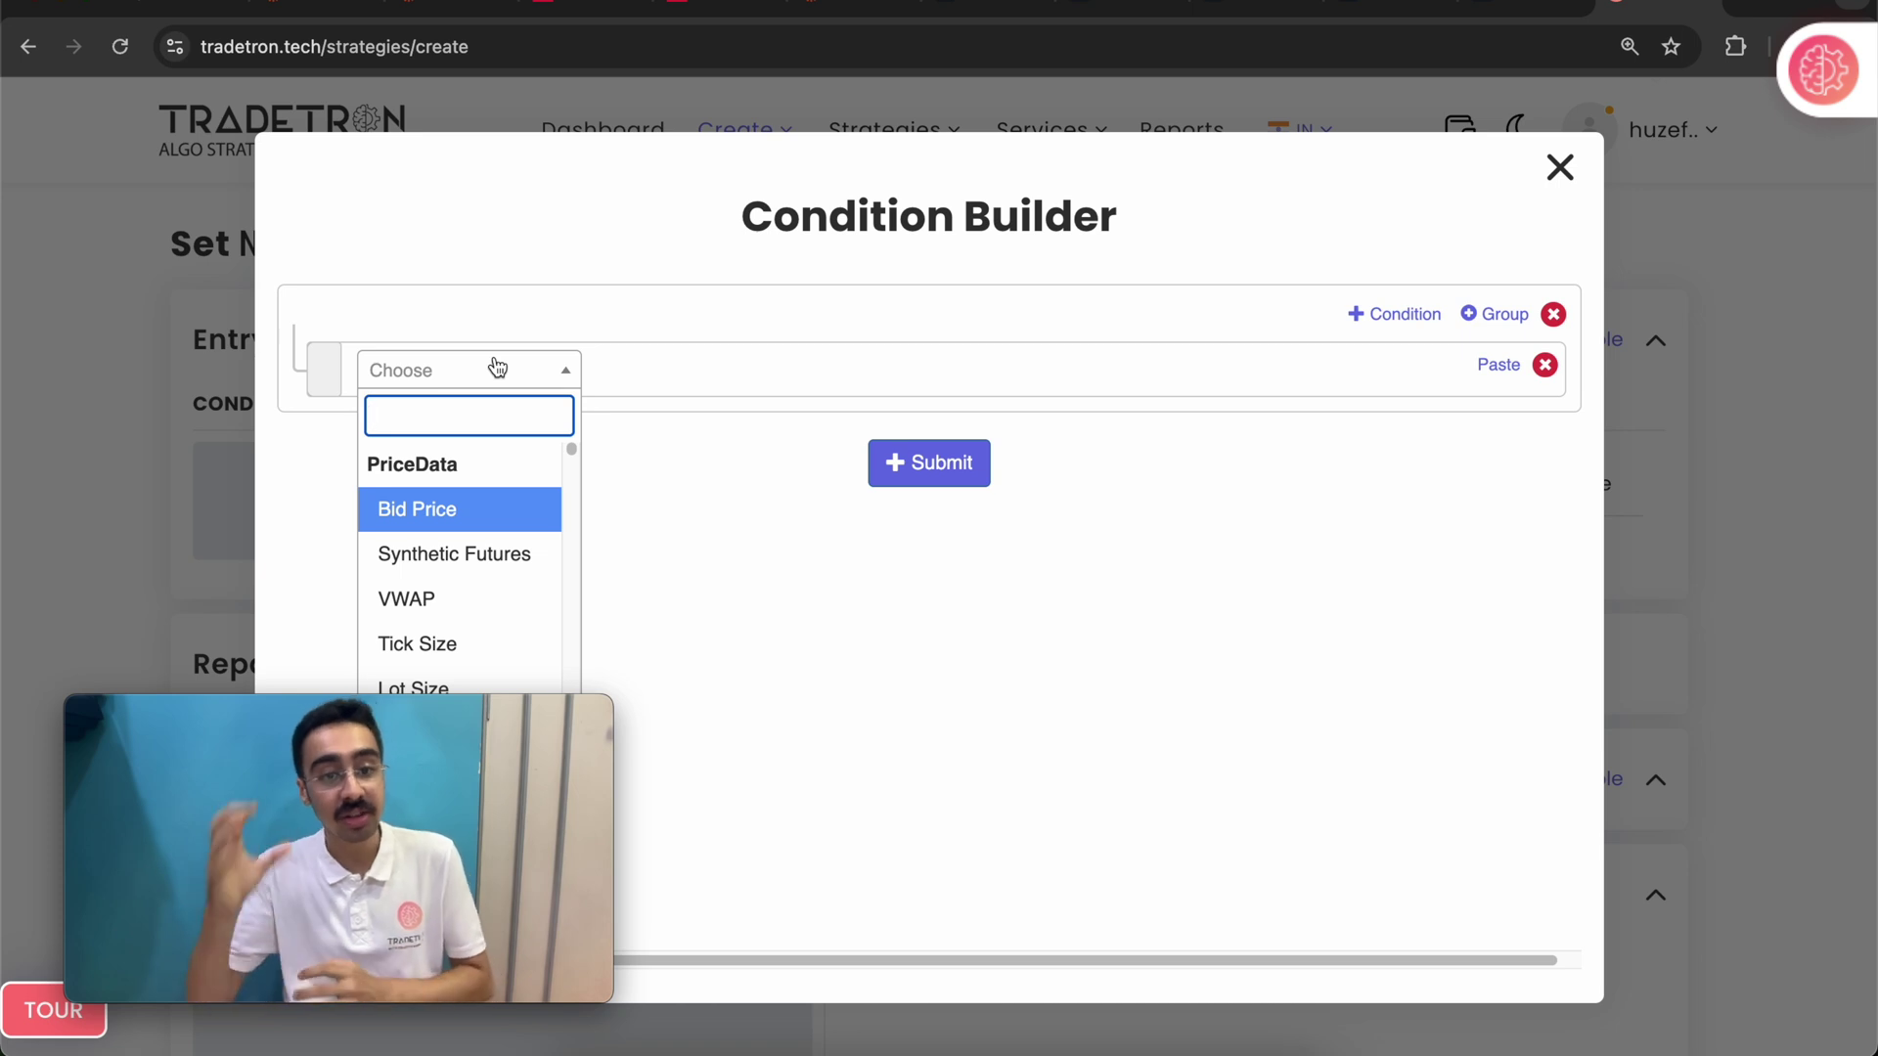
type("sen")
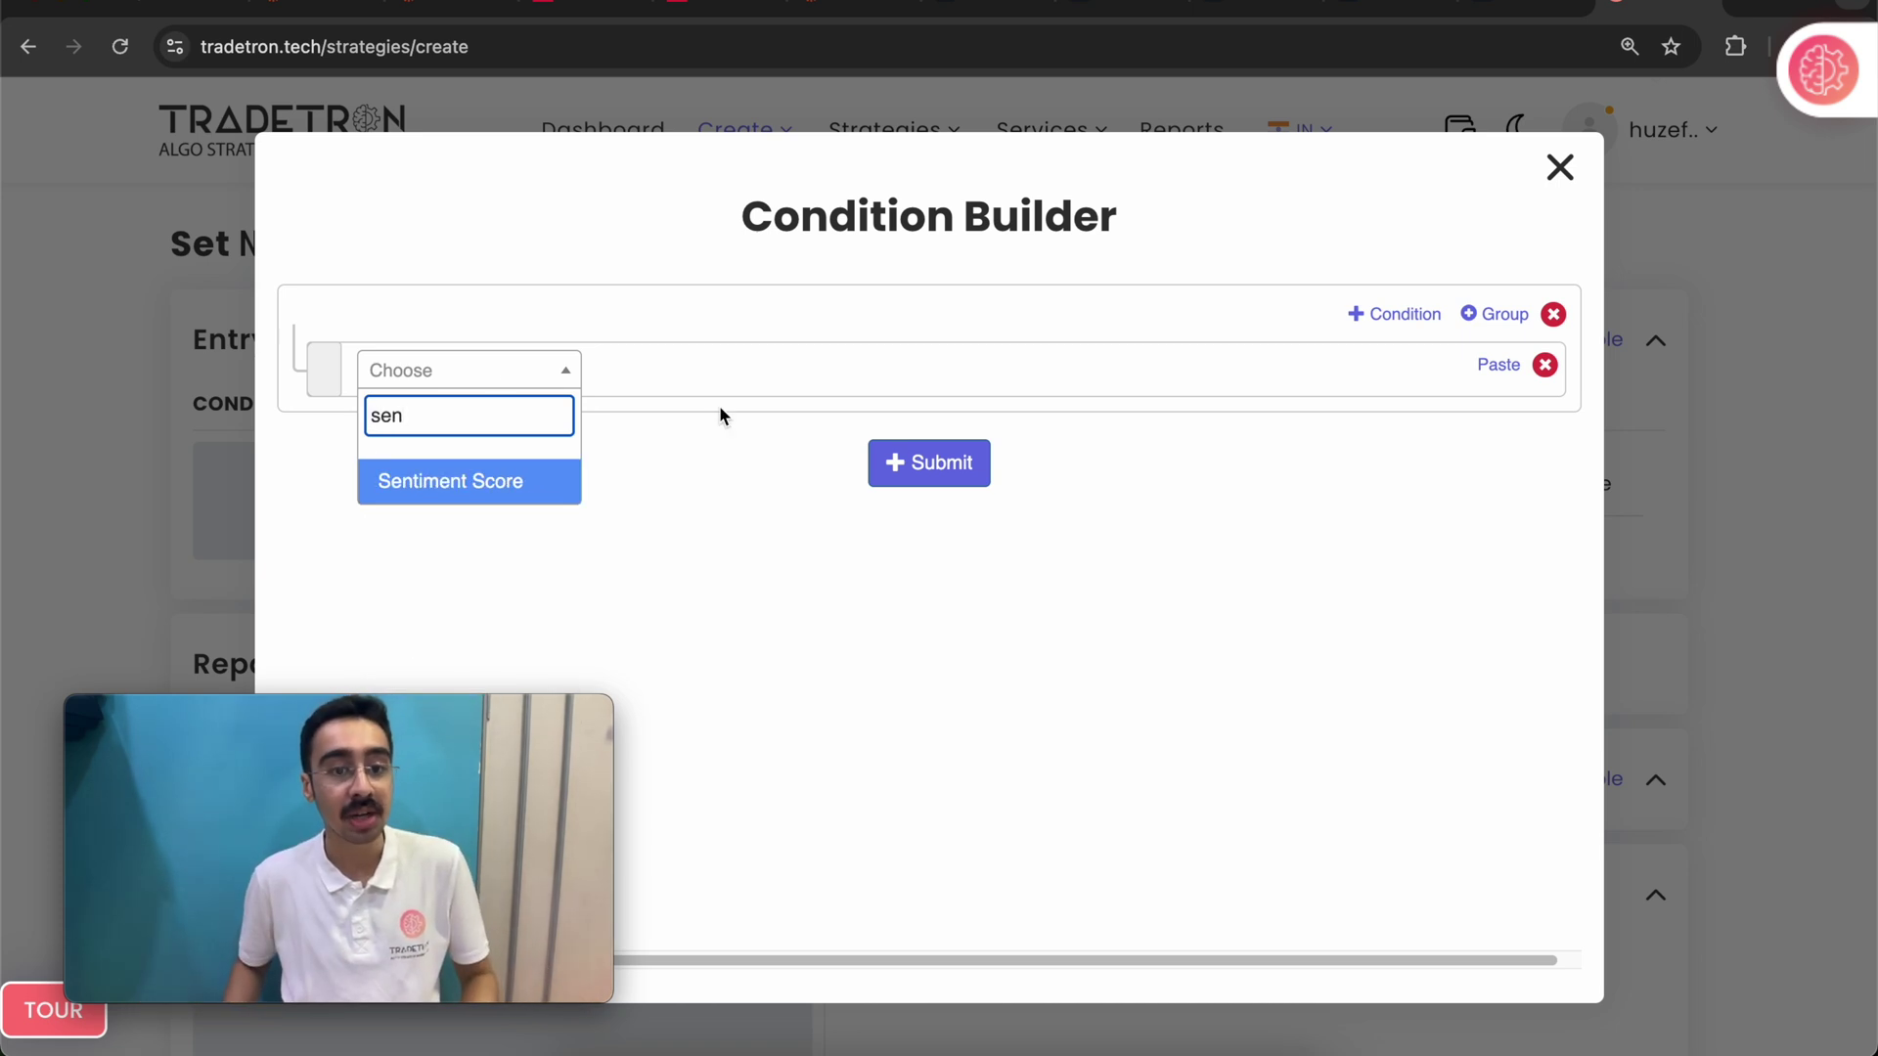
left_click(409, 491)
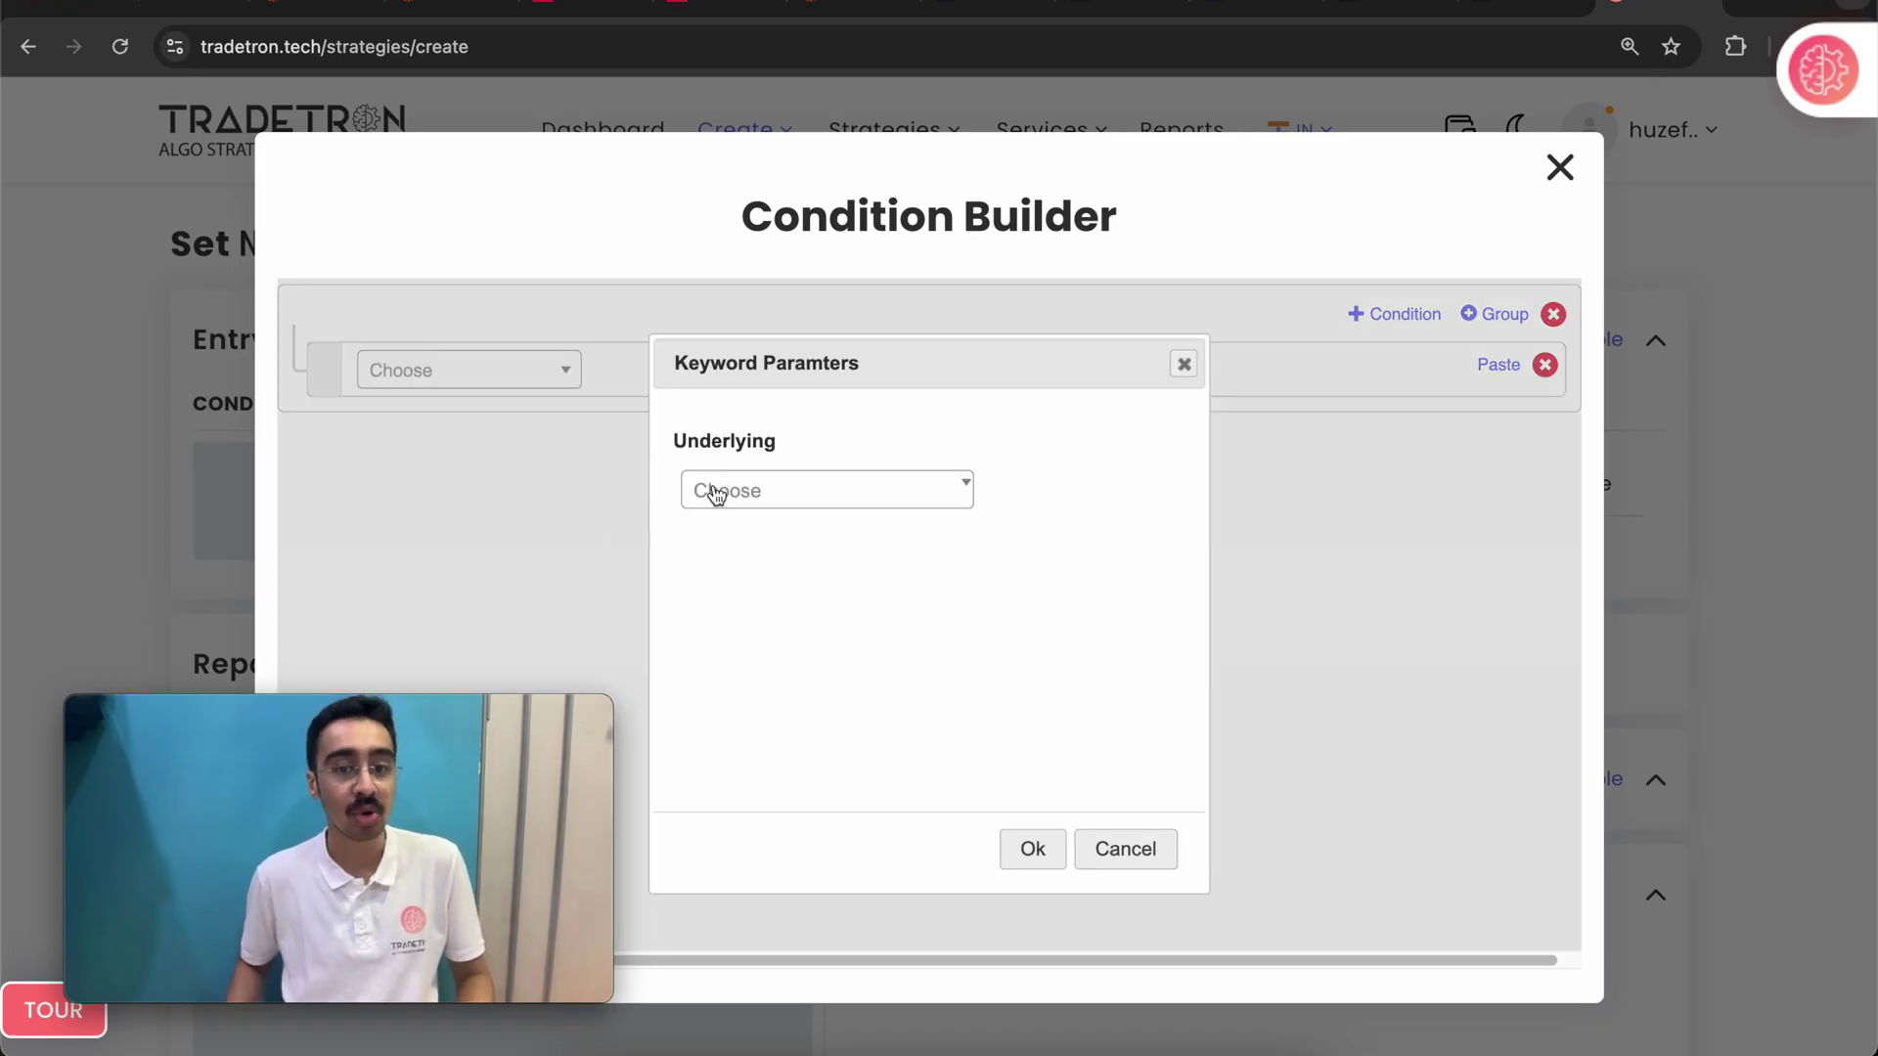
left_click(738, 498)
type("hdfc")
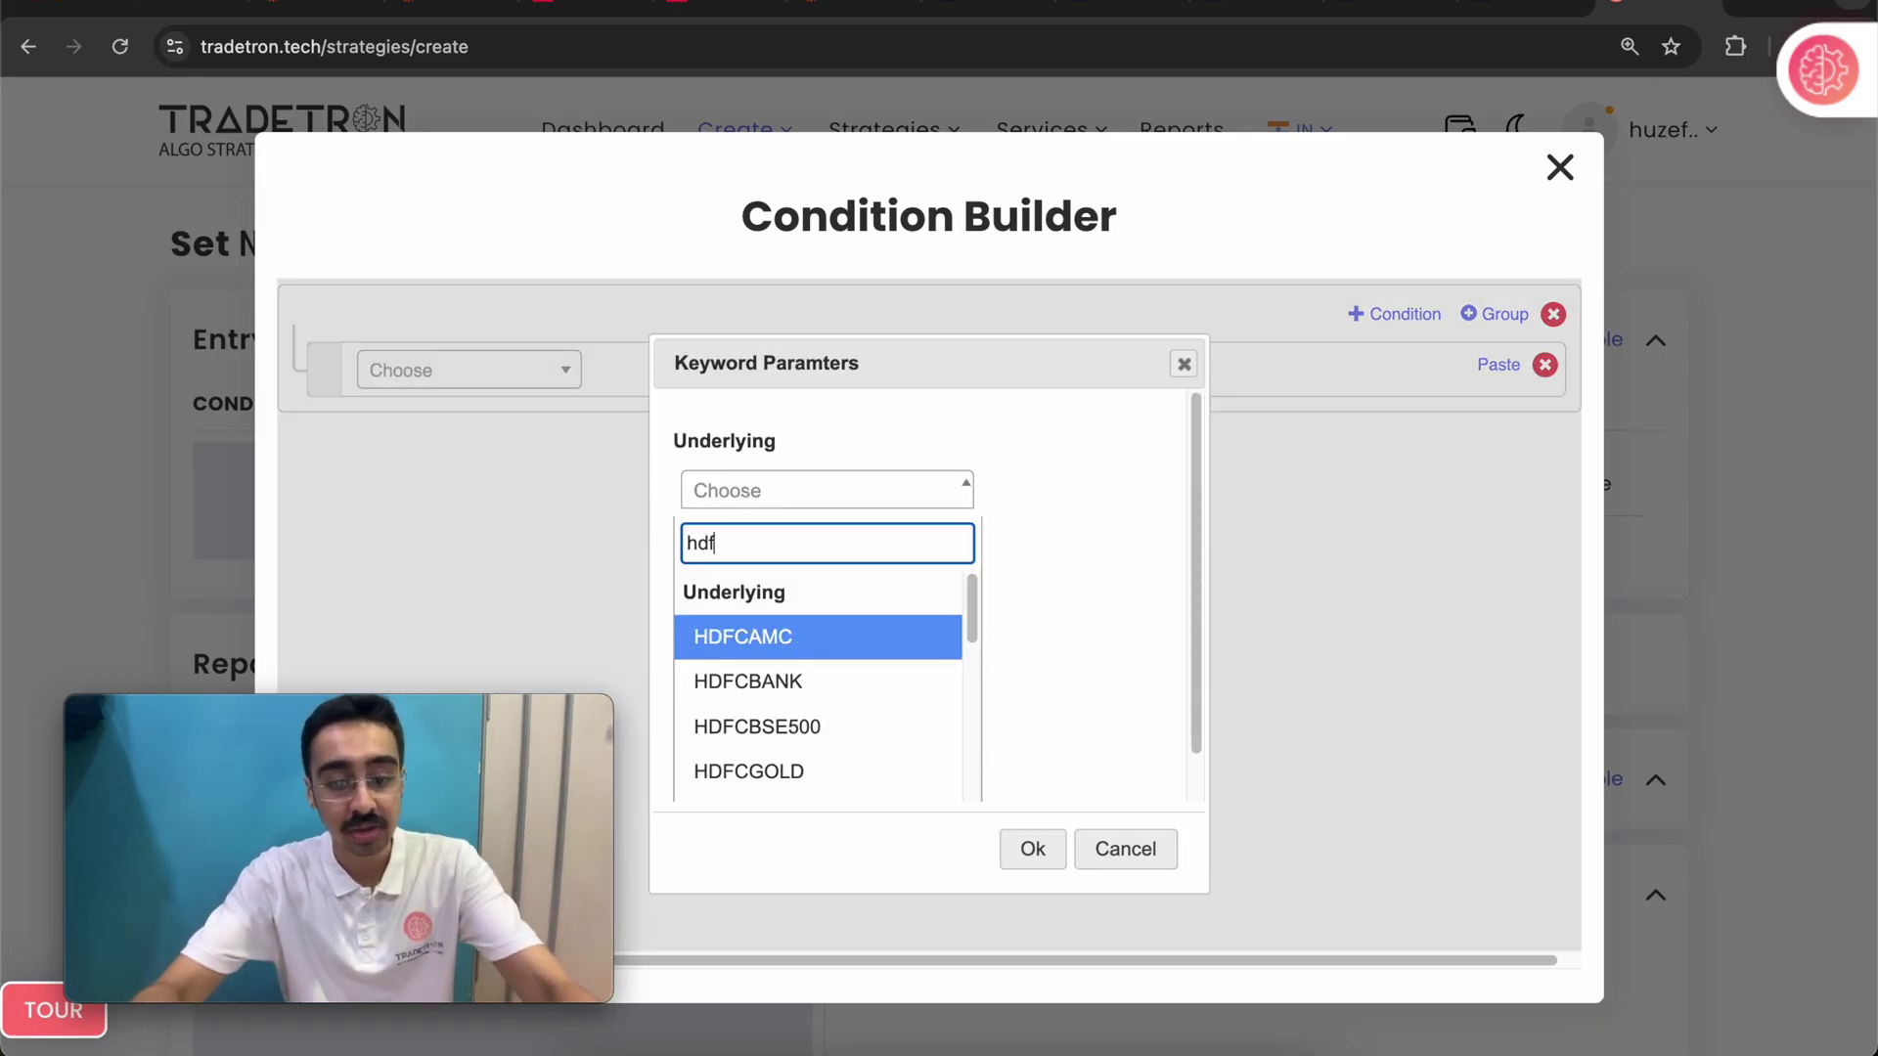
left_click(826, 689)
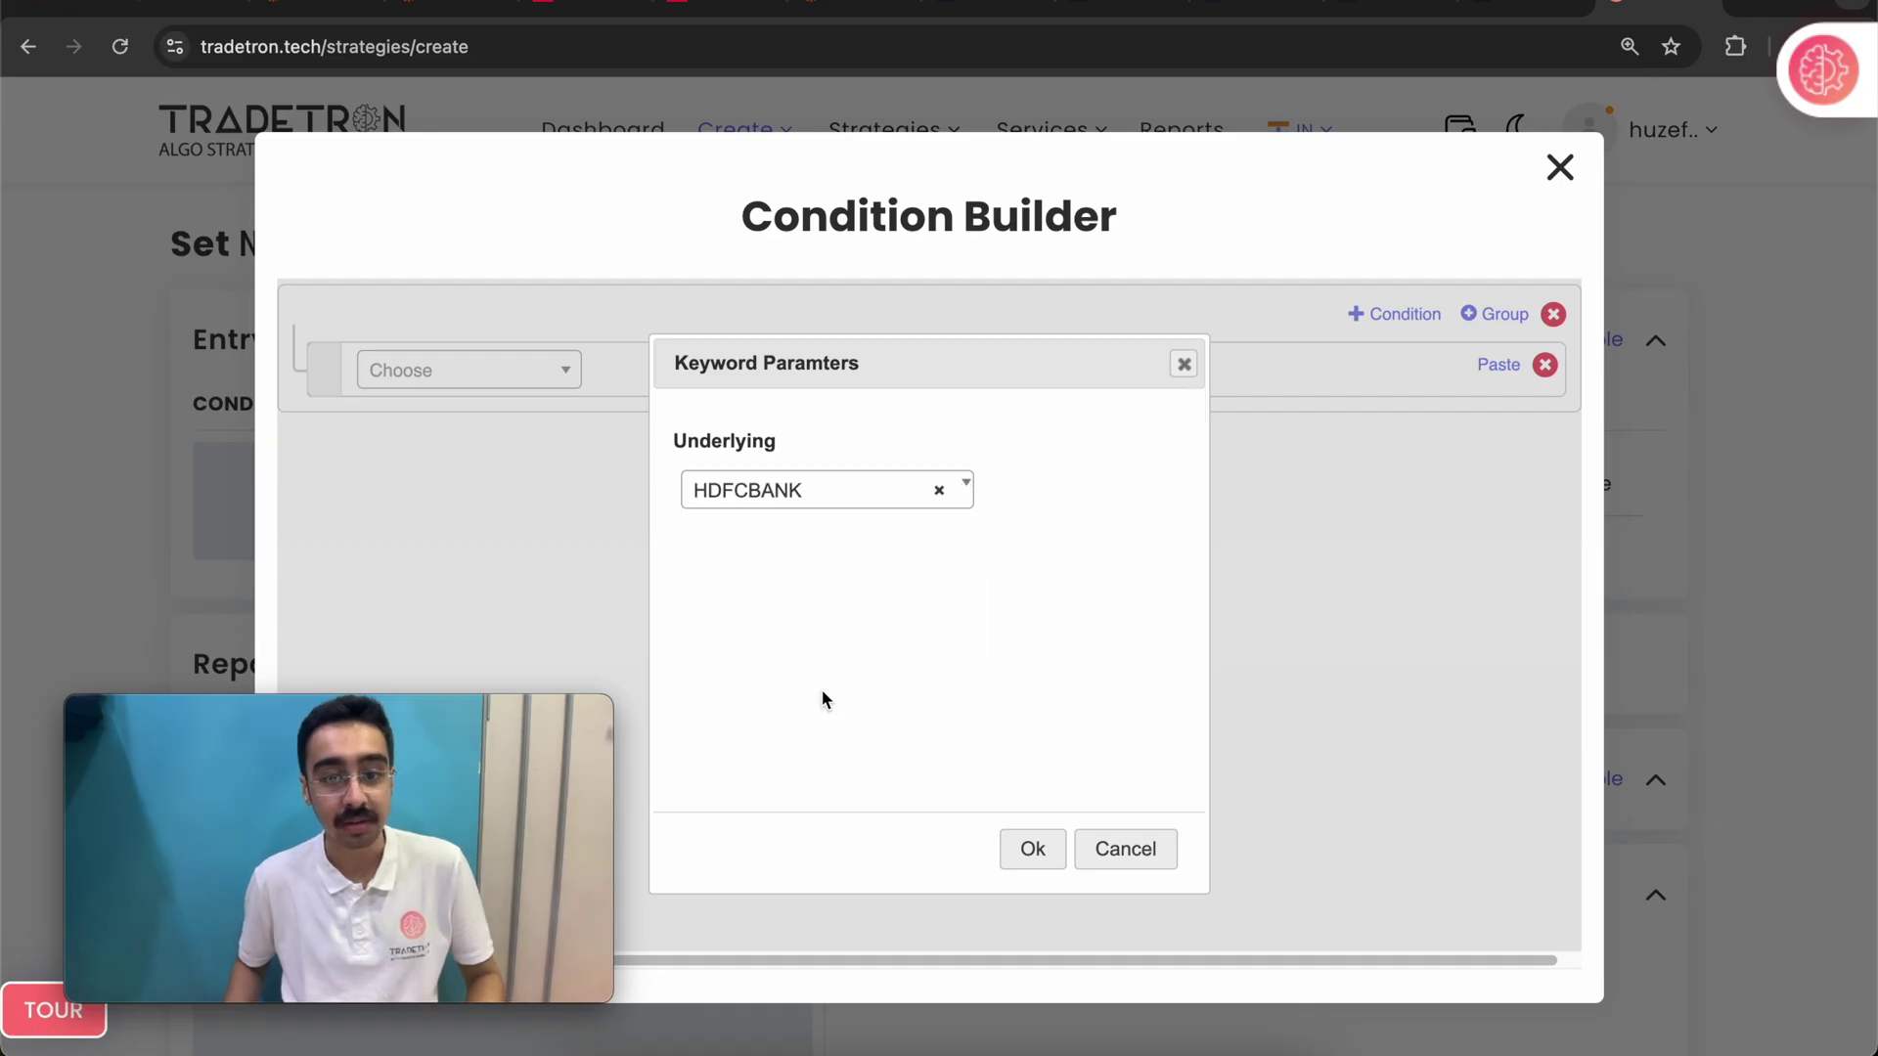
left_click(1033, 849)
Add the >= comparison with Number 7 as the value.
left_click(397, 379)
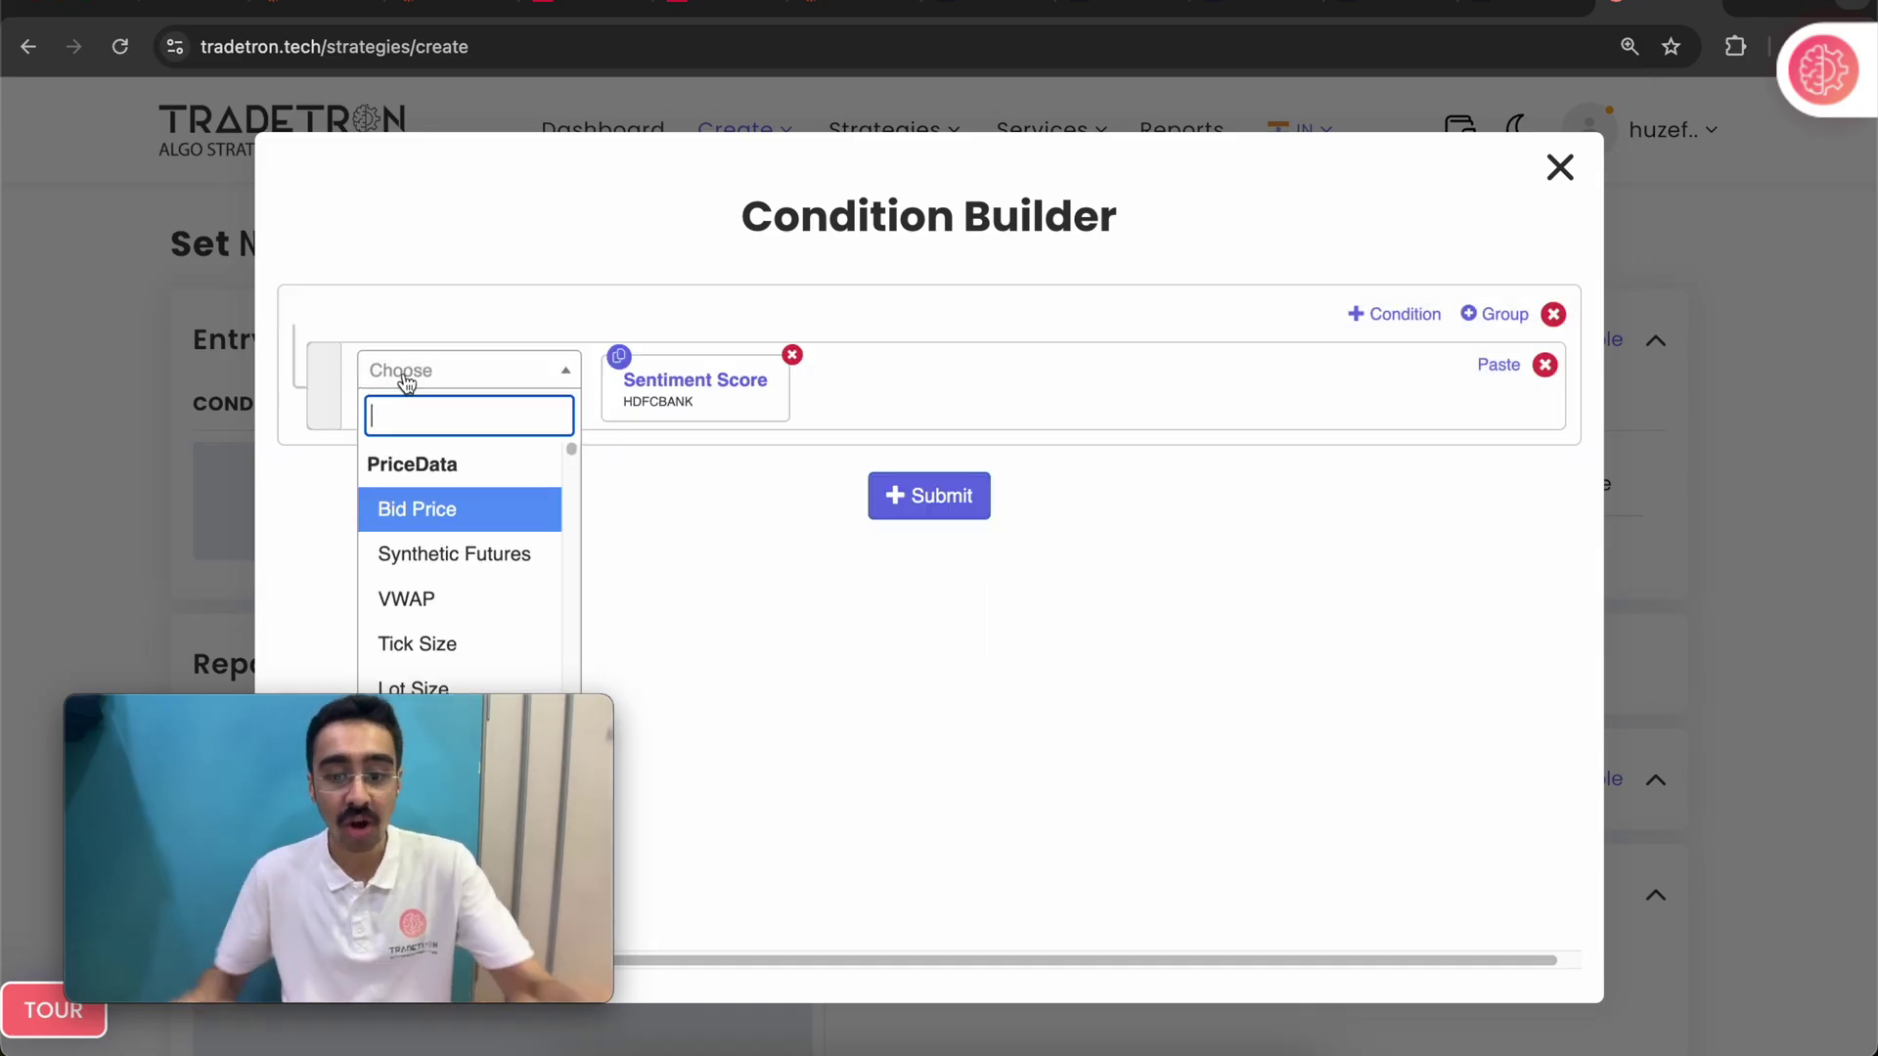
type(">")
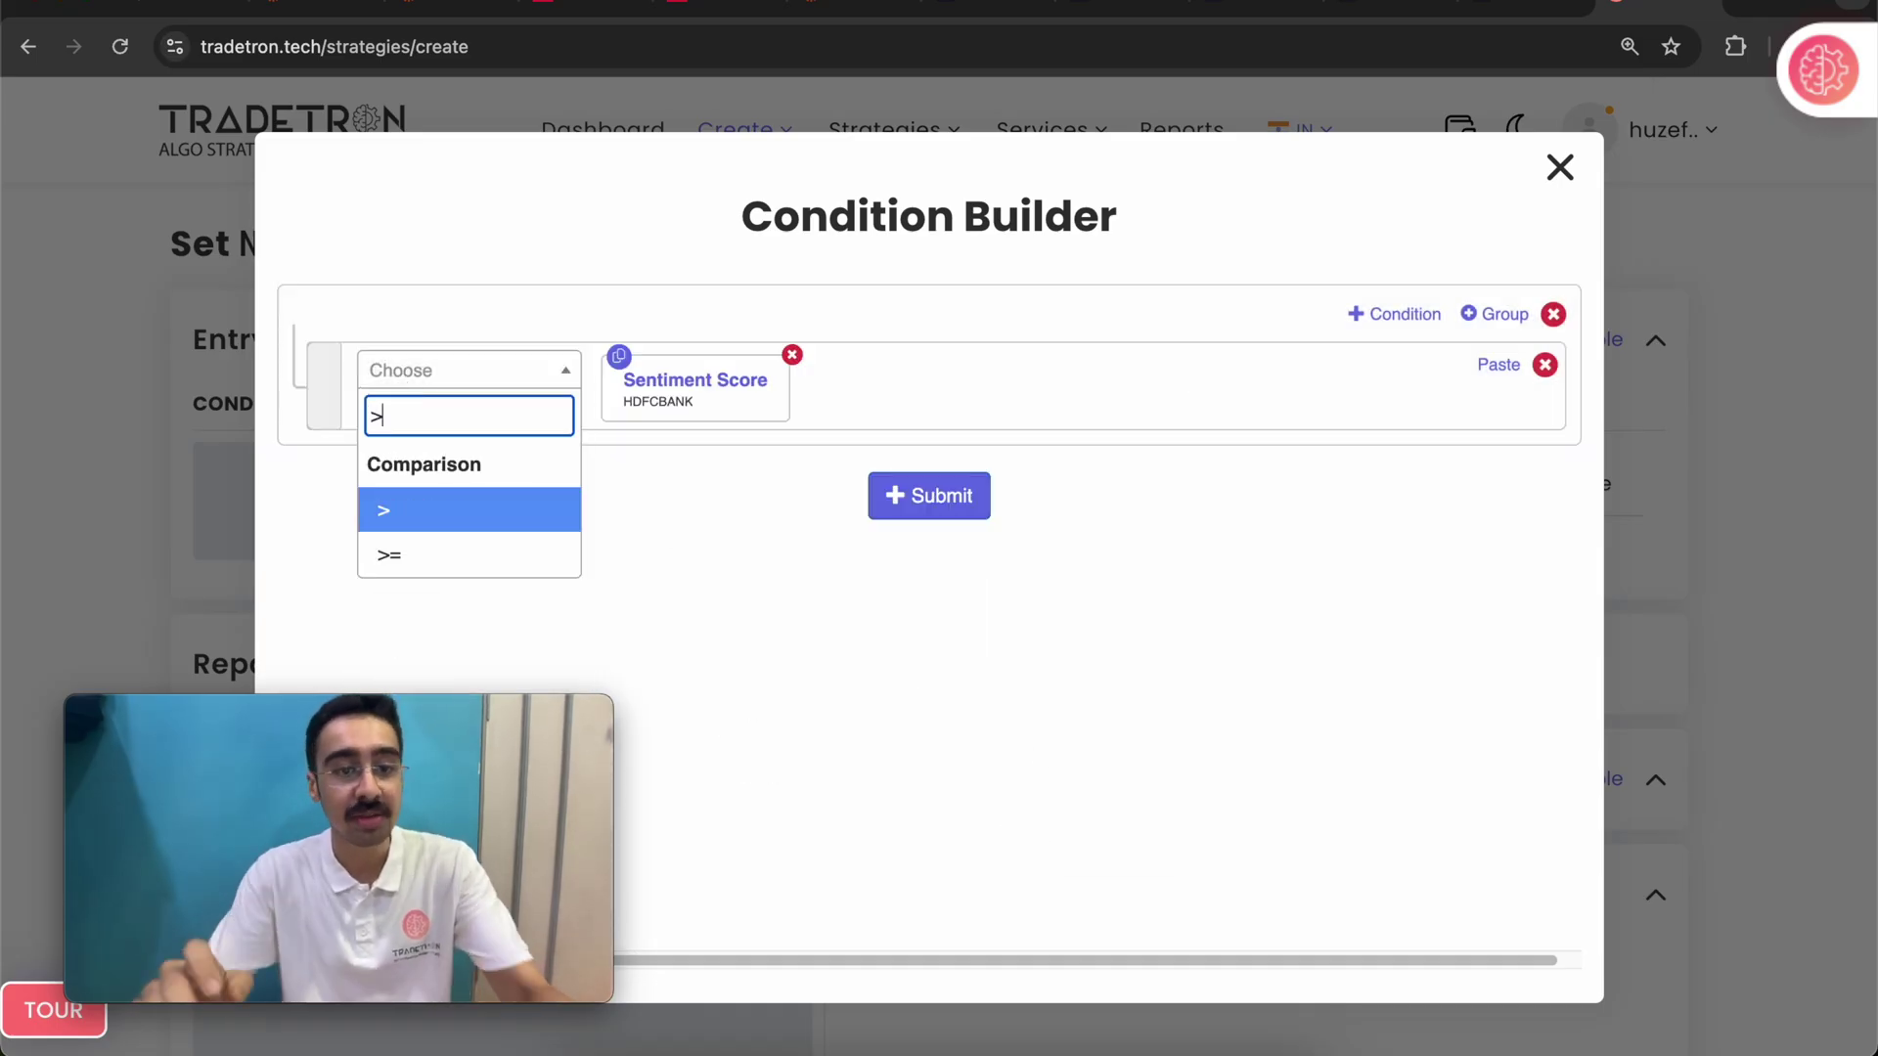
left_click(453, 549)
left_click(461, 387)
type("num")
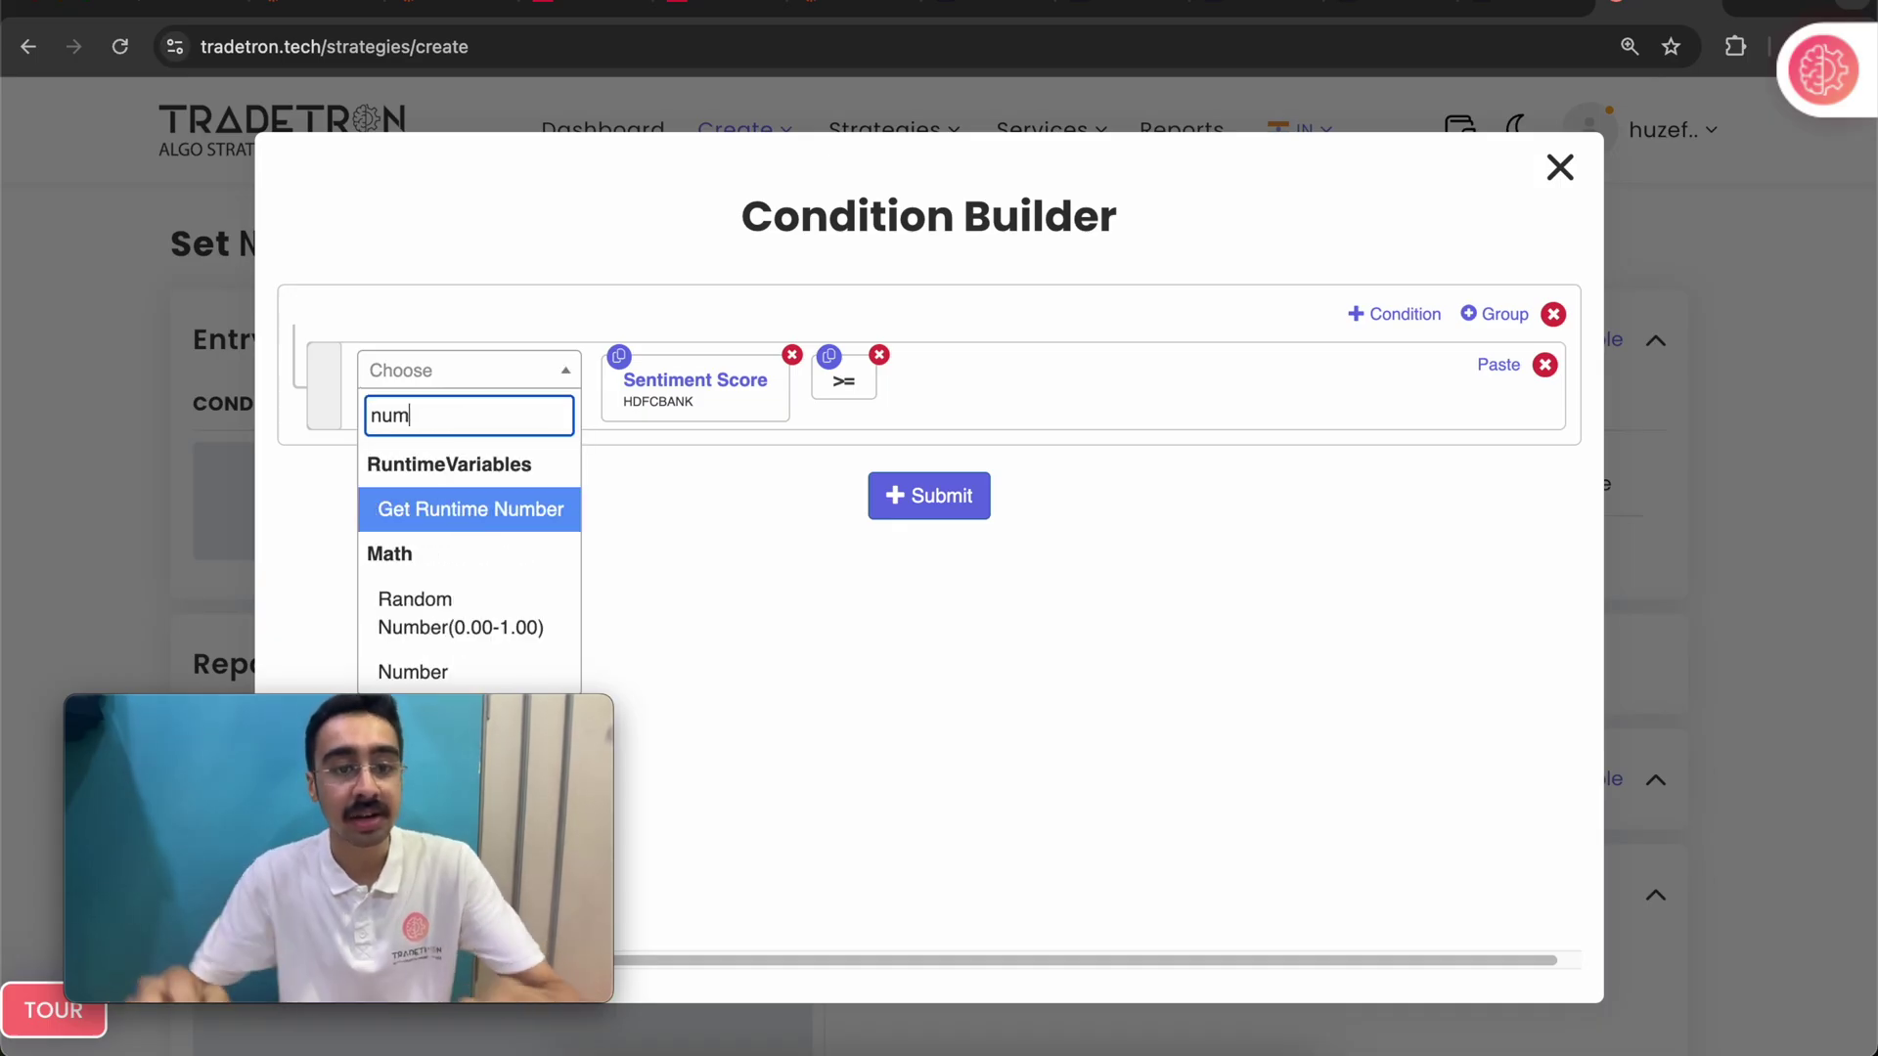
left_click(494, 669)
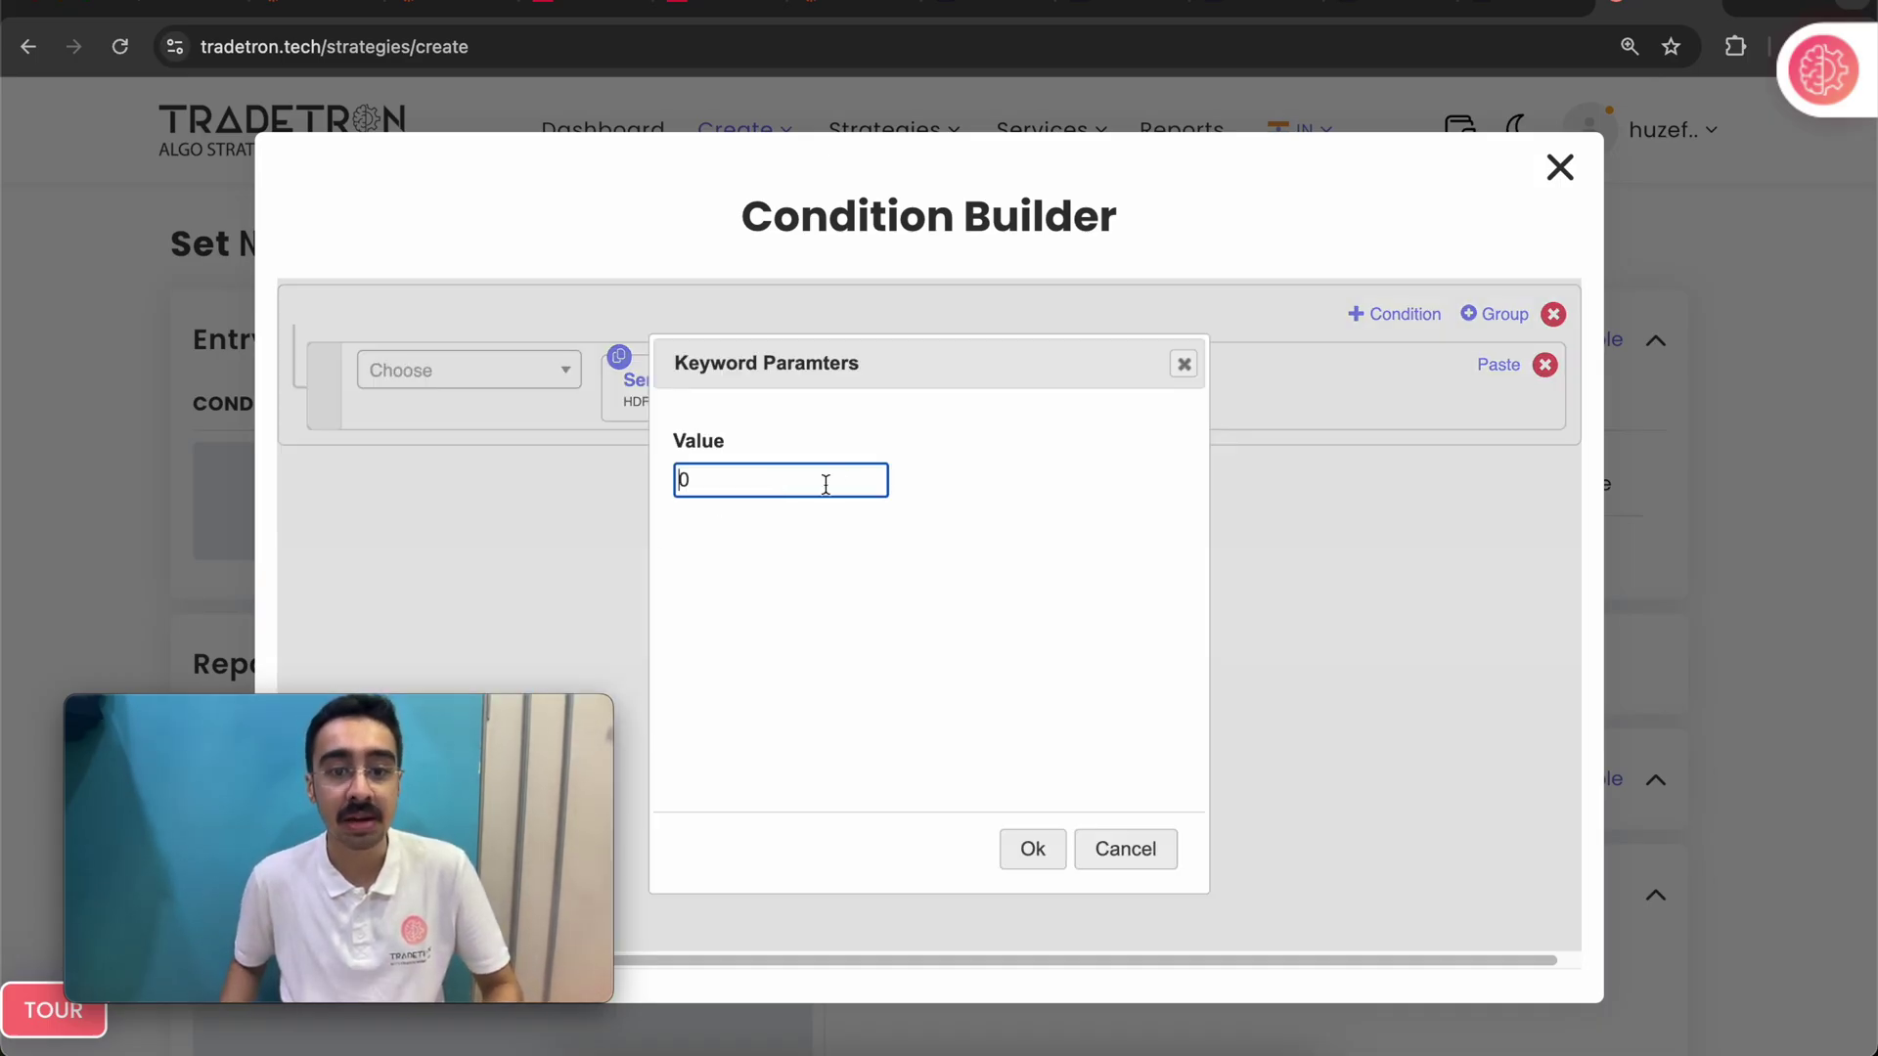
left_click(826, 482)
key("BackSpace")
type("7")
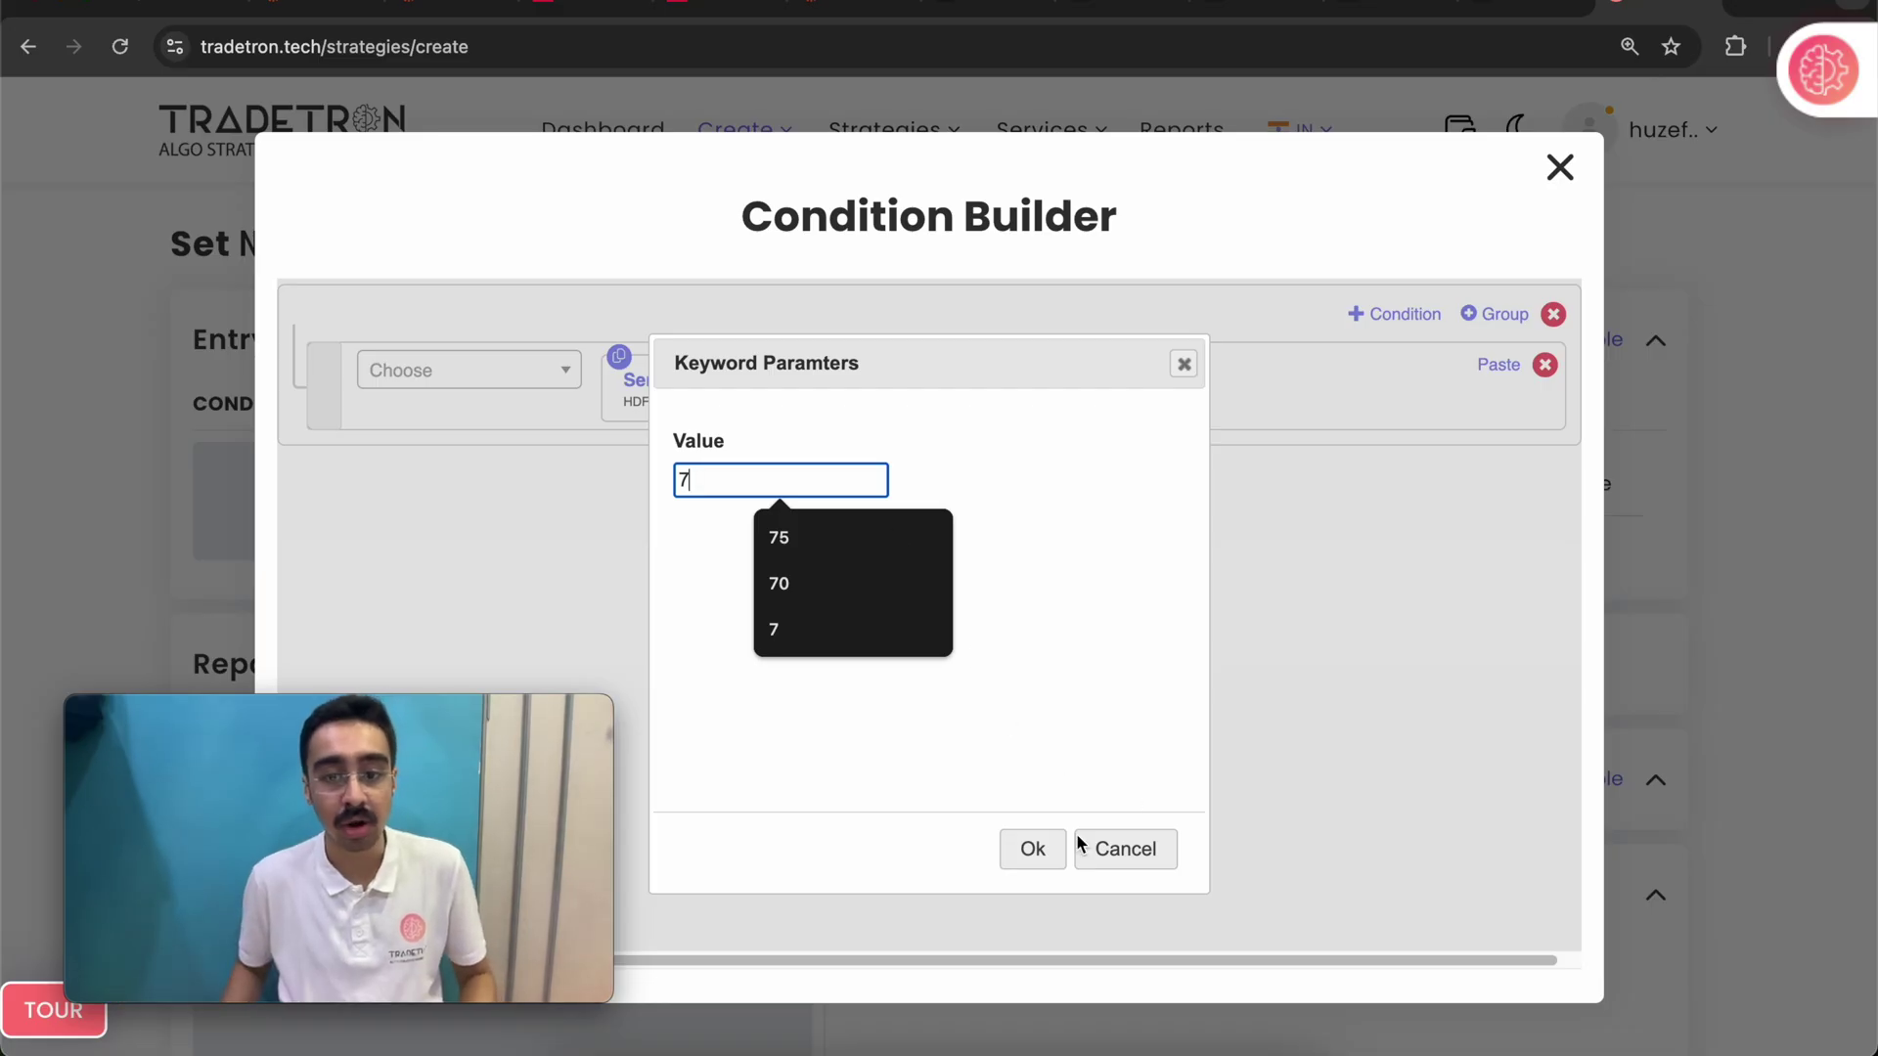
left_click(1010, 843)
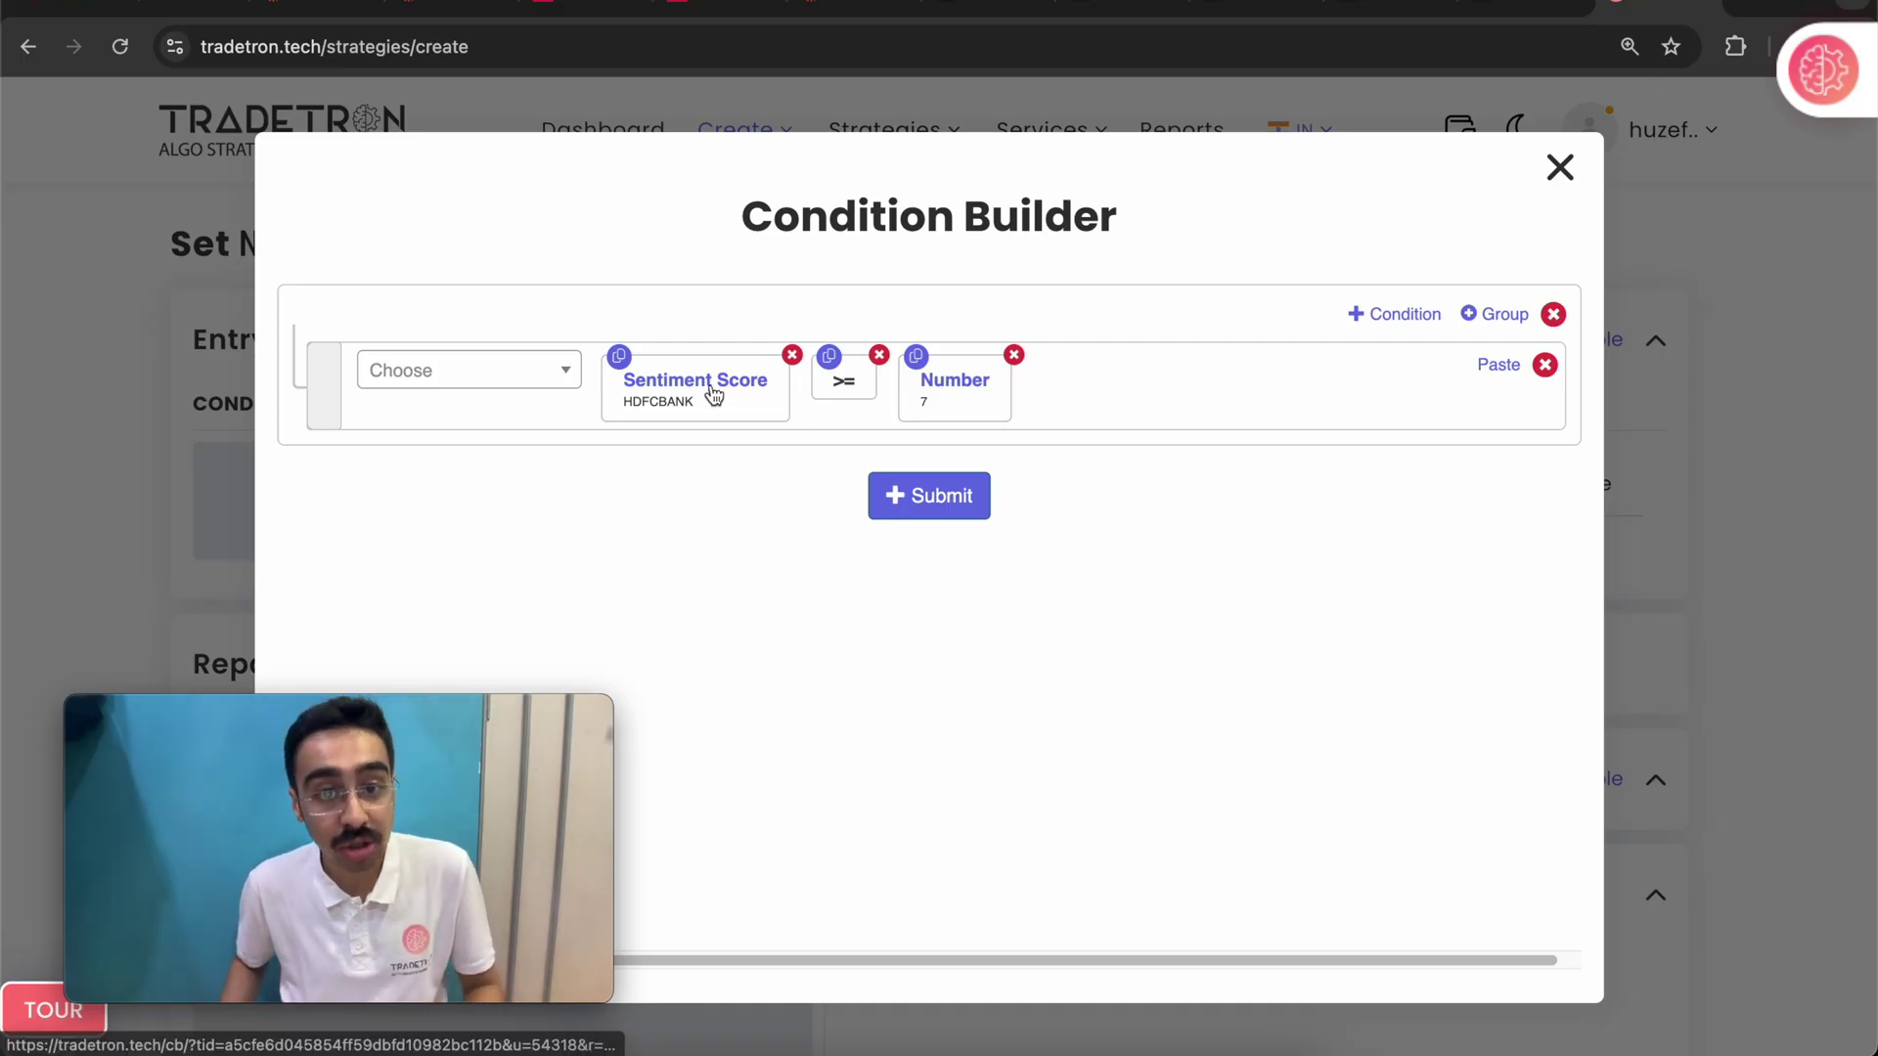
Change the Sentiment Score underlying from HDFCBANK to NIFTY 50.
left_click(685, 411)
left_click(802, 494)
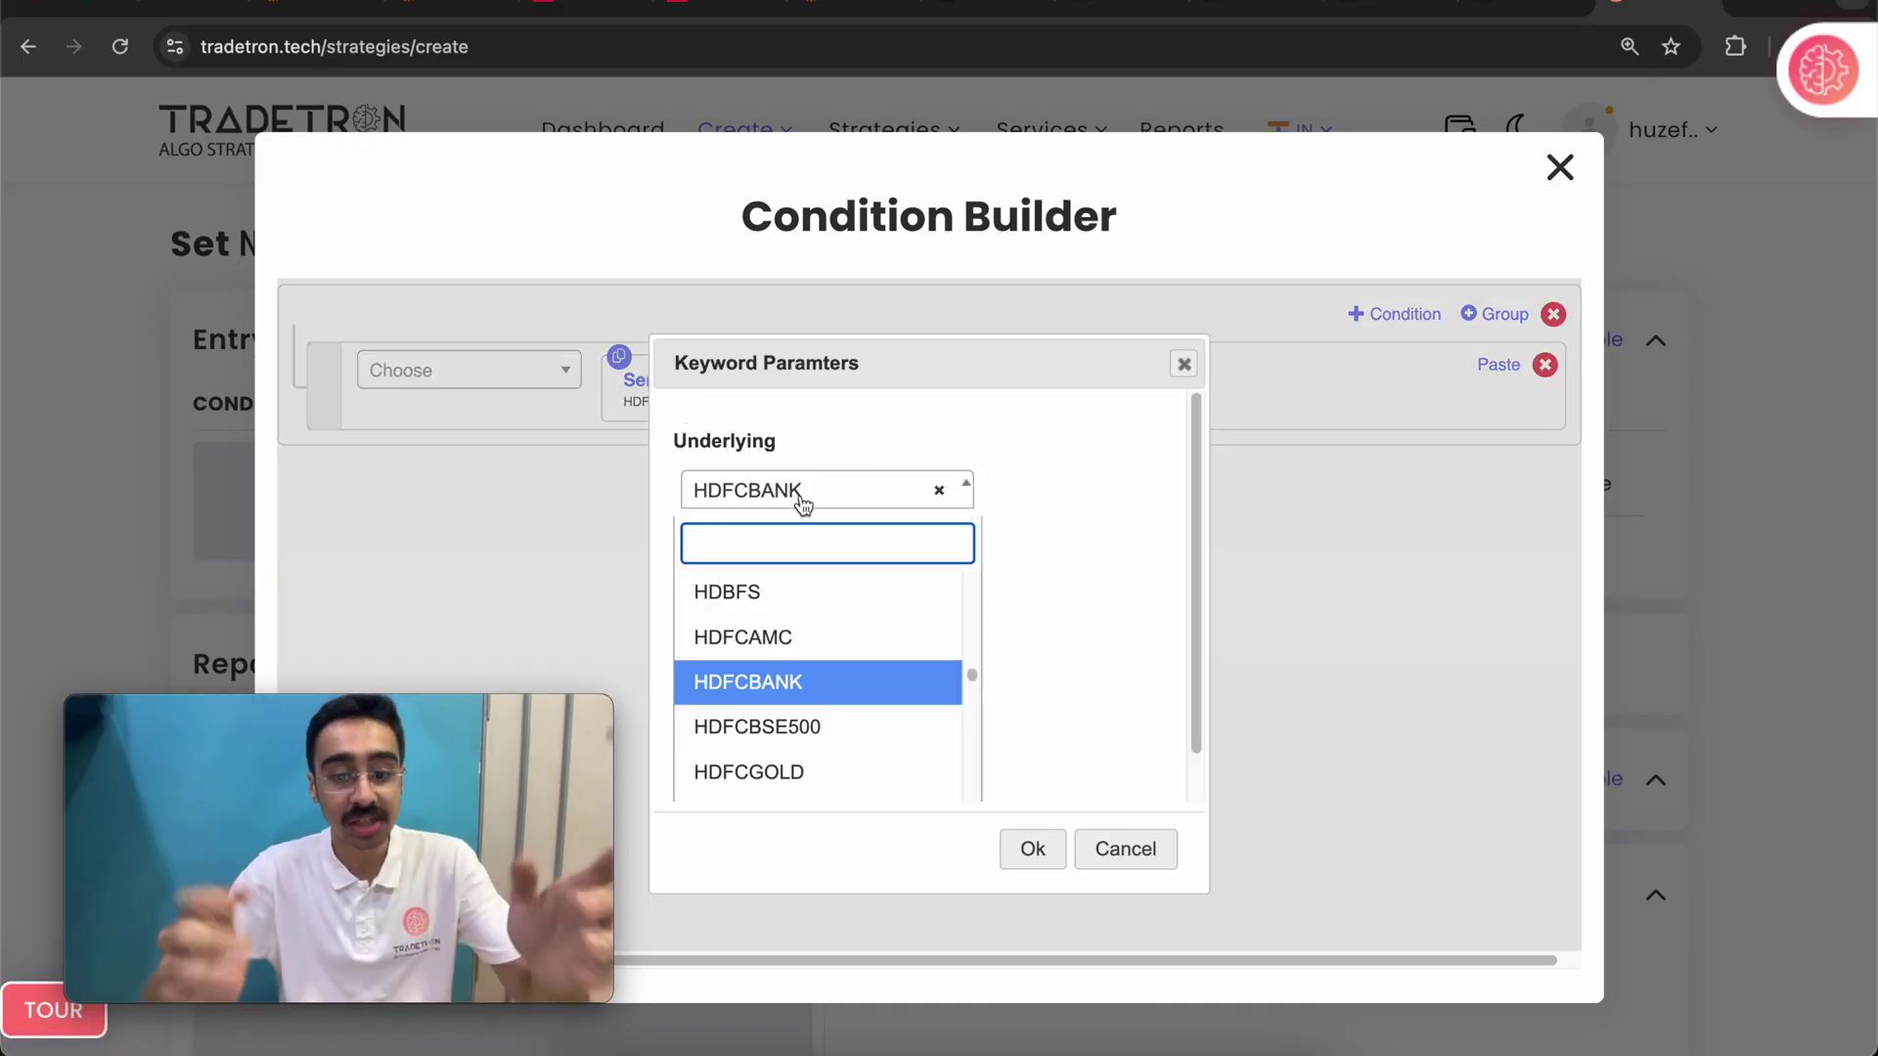
type("nifty")
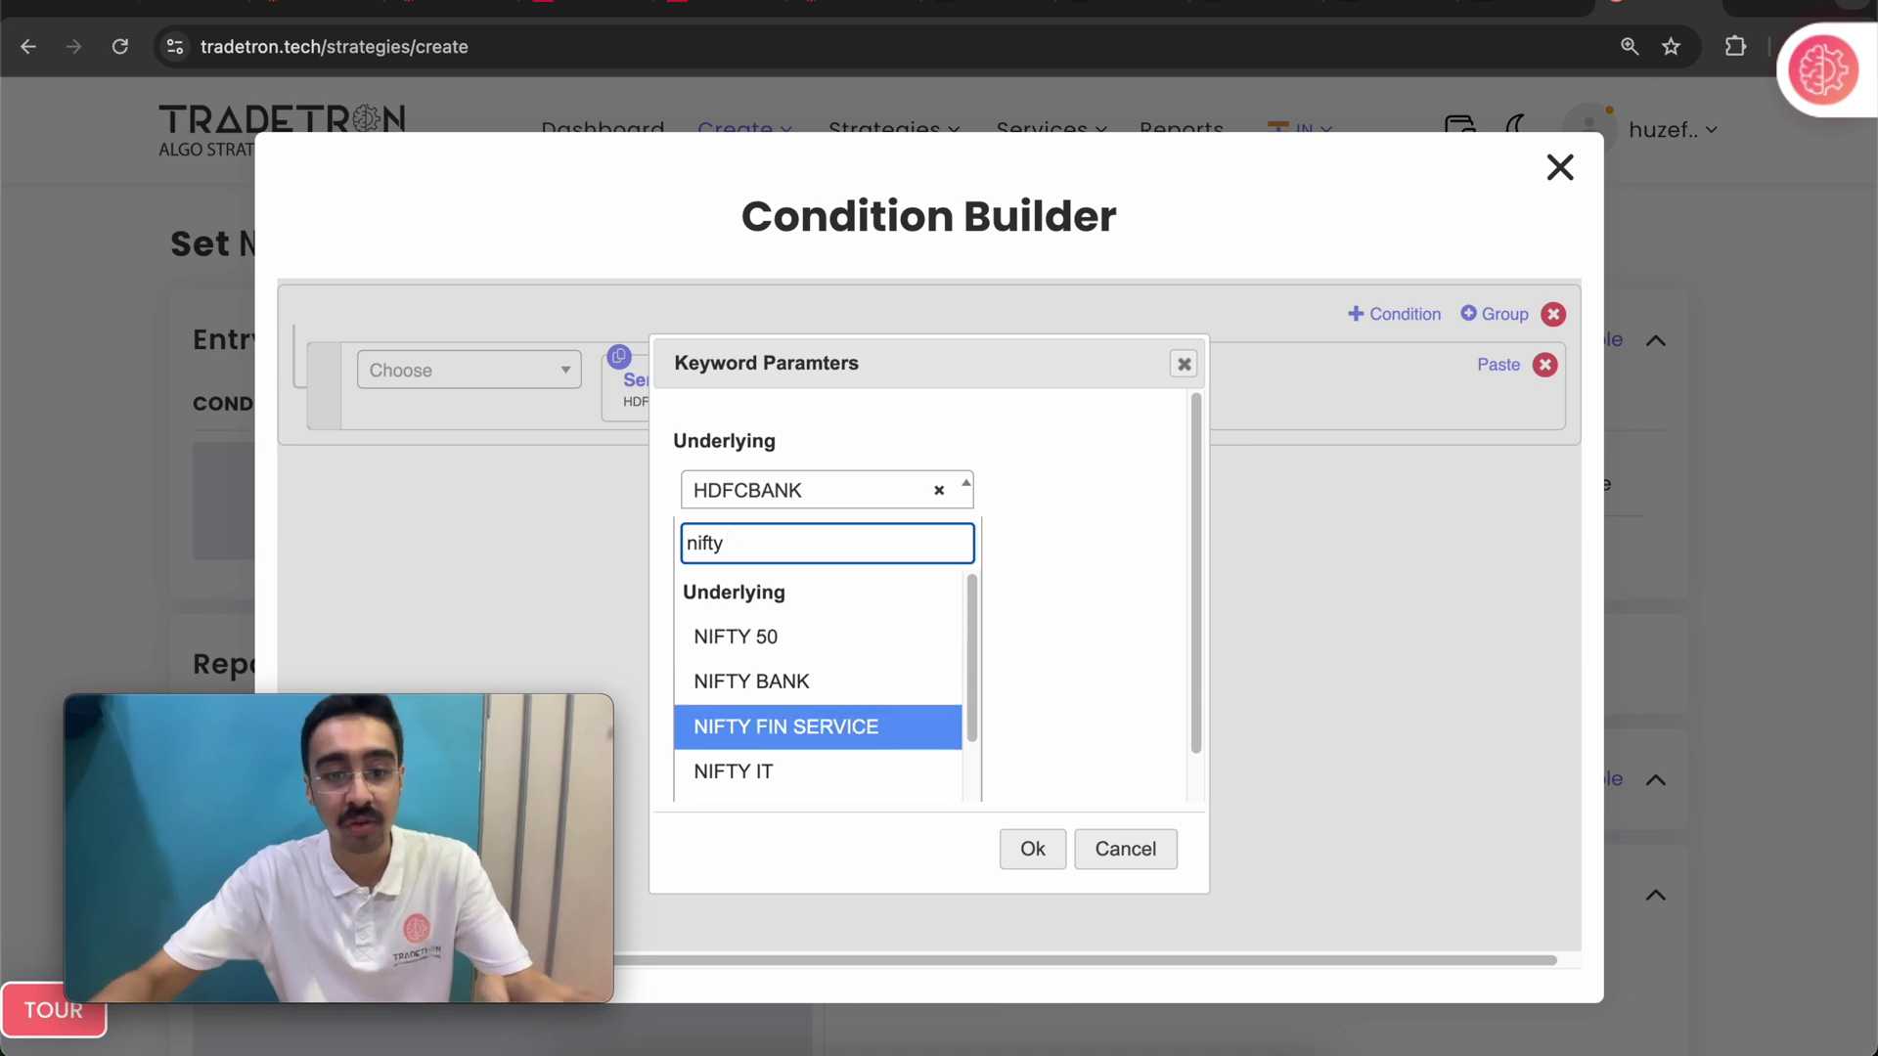
scroll(818, 694, "down", 1)
left_click(763, 797)
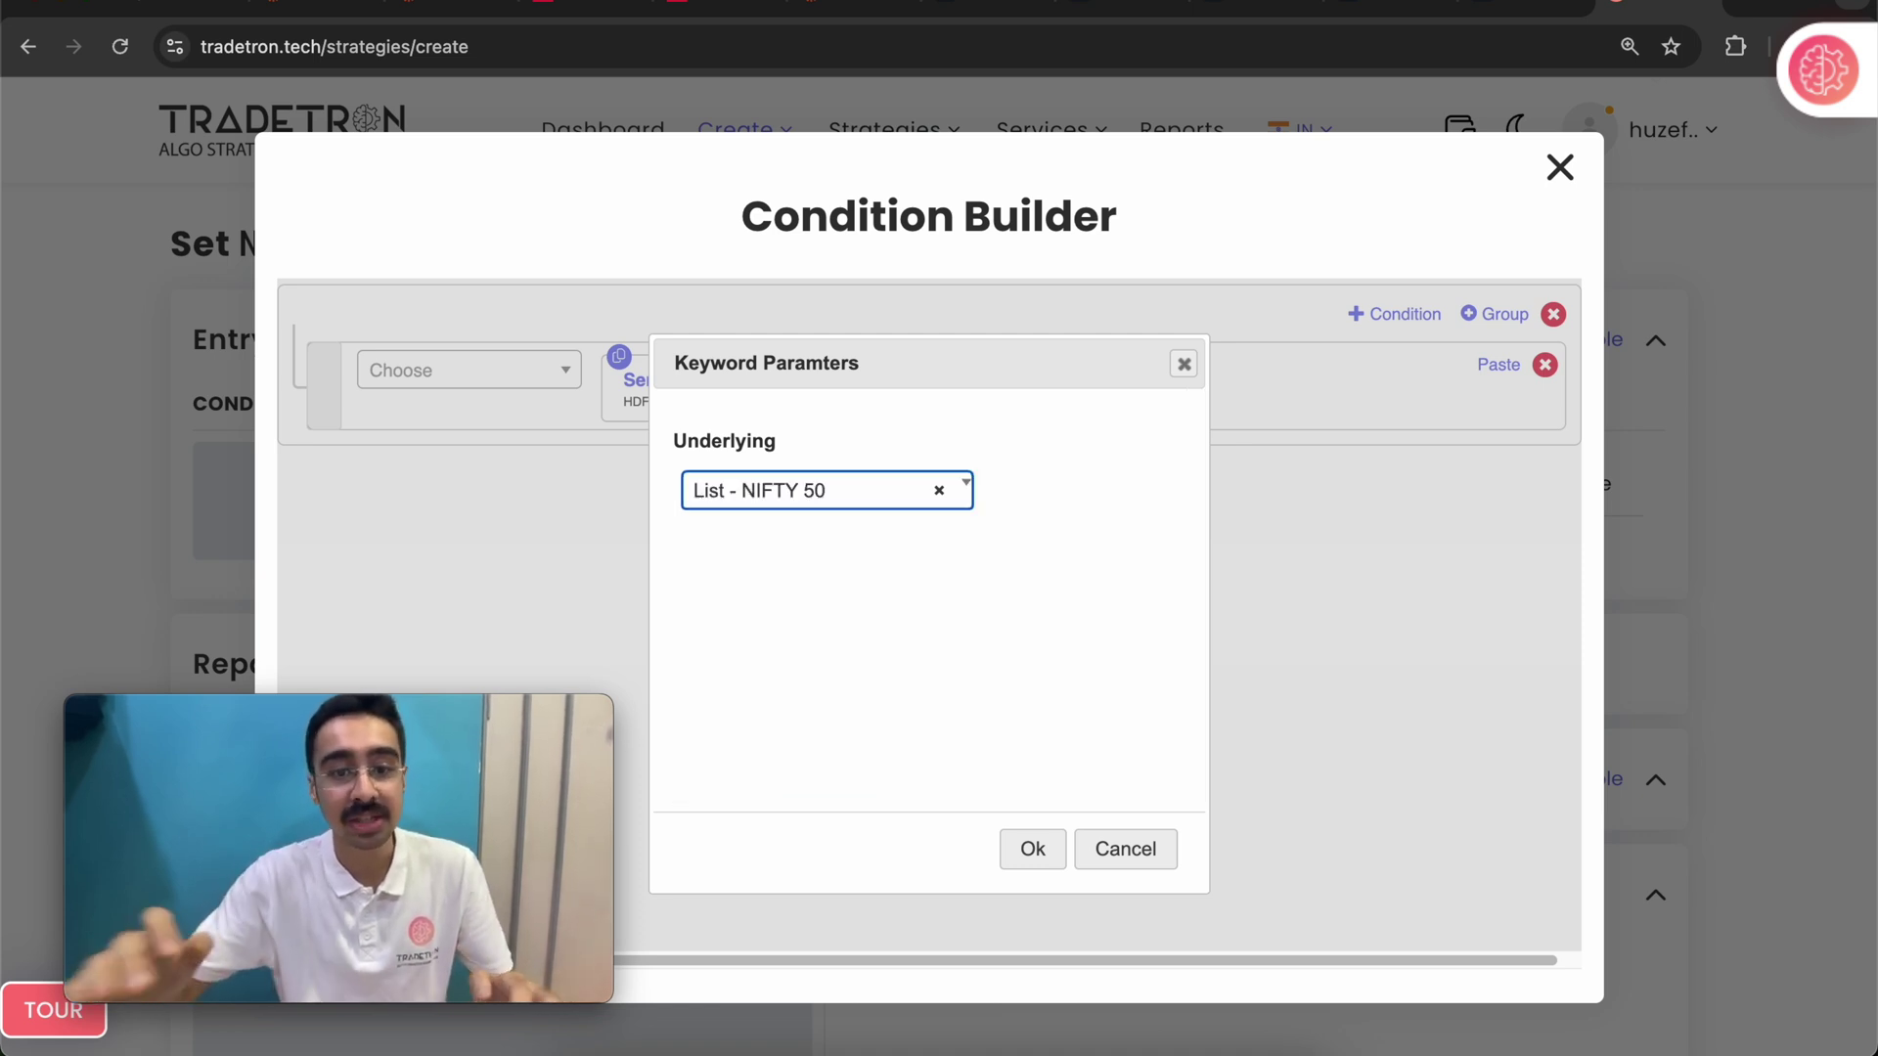
left_click(1032, 847)
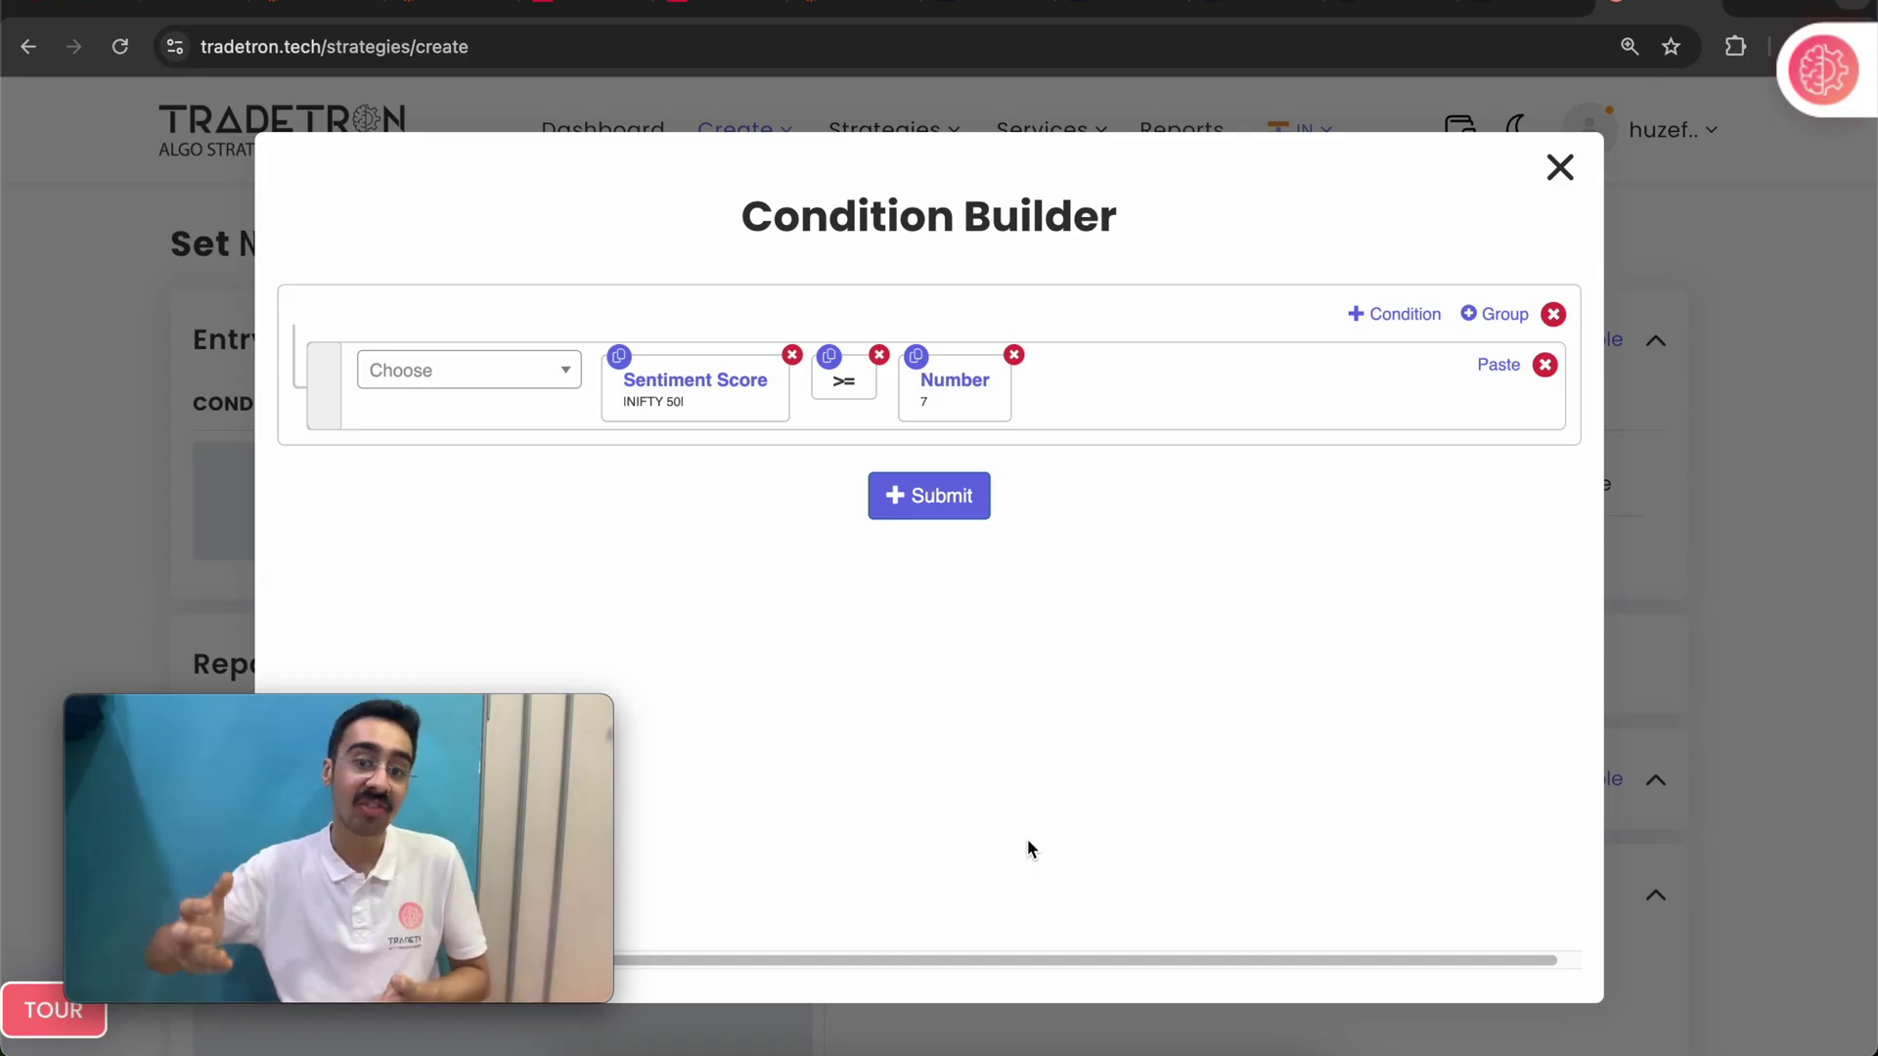
Submit the Sentiment Score(NIFTY 50) >= 7 condition and close the Condition Builder.
left_click(937, 509)
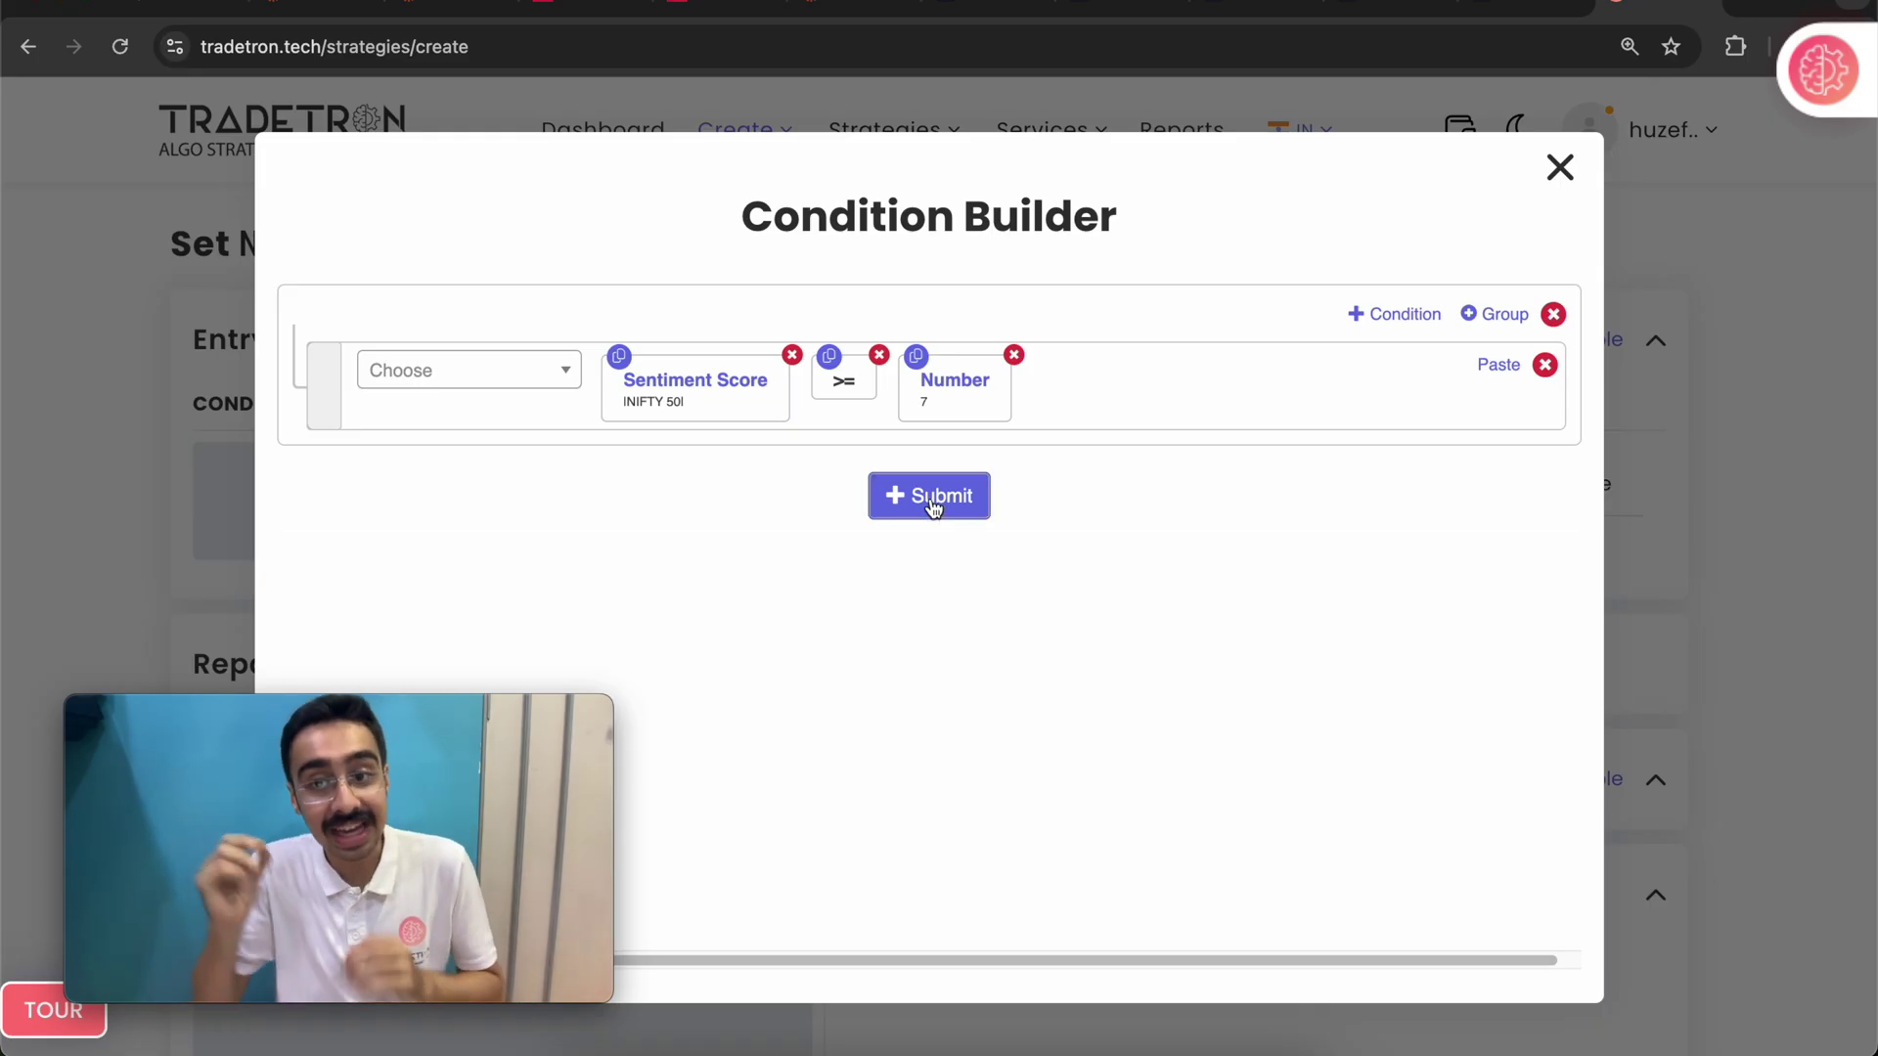
left_click(1408, 314)
left_click(1408, 314)
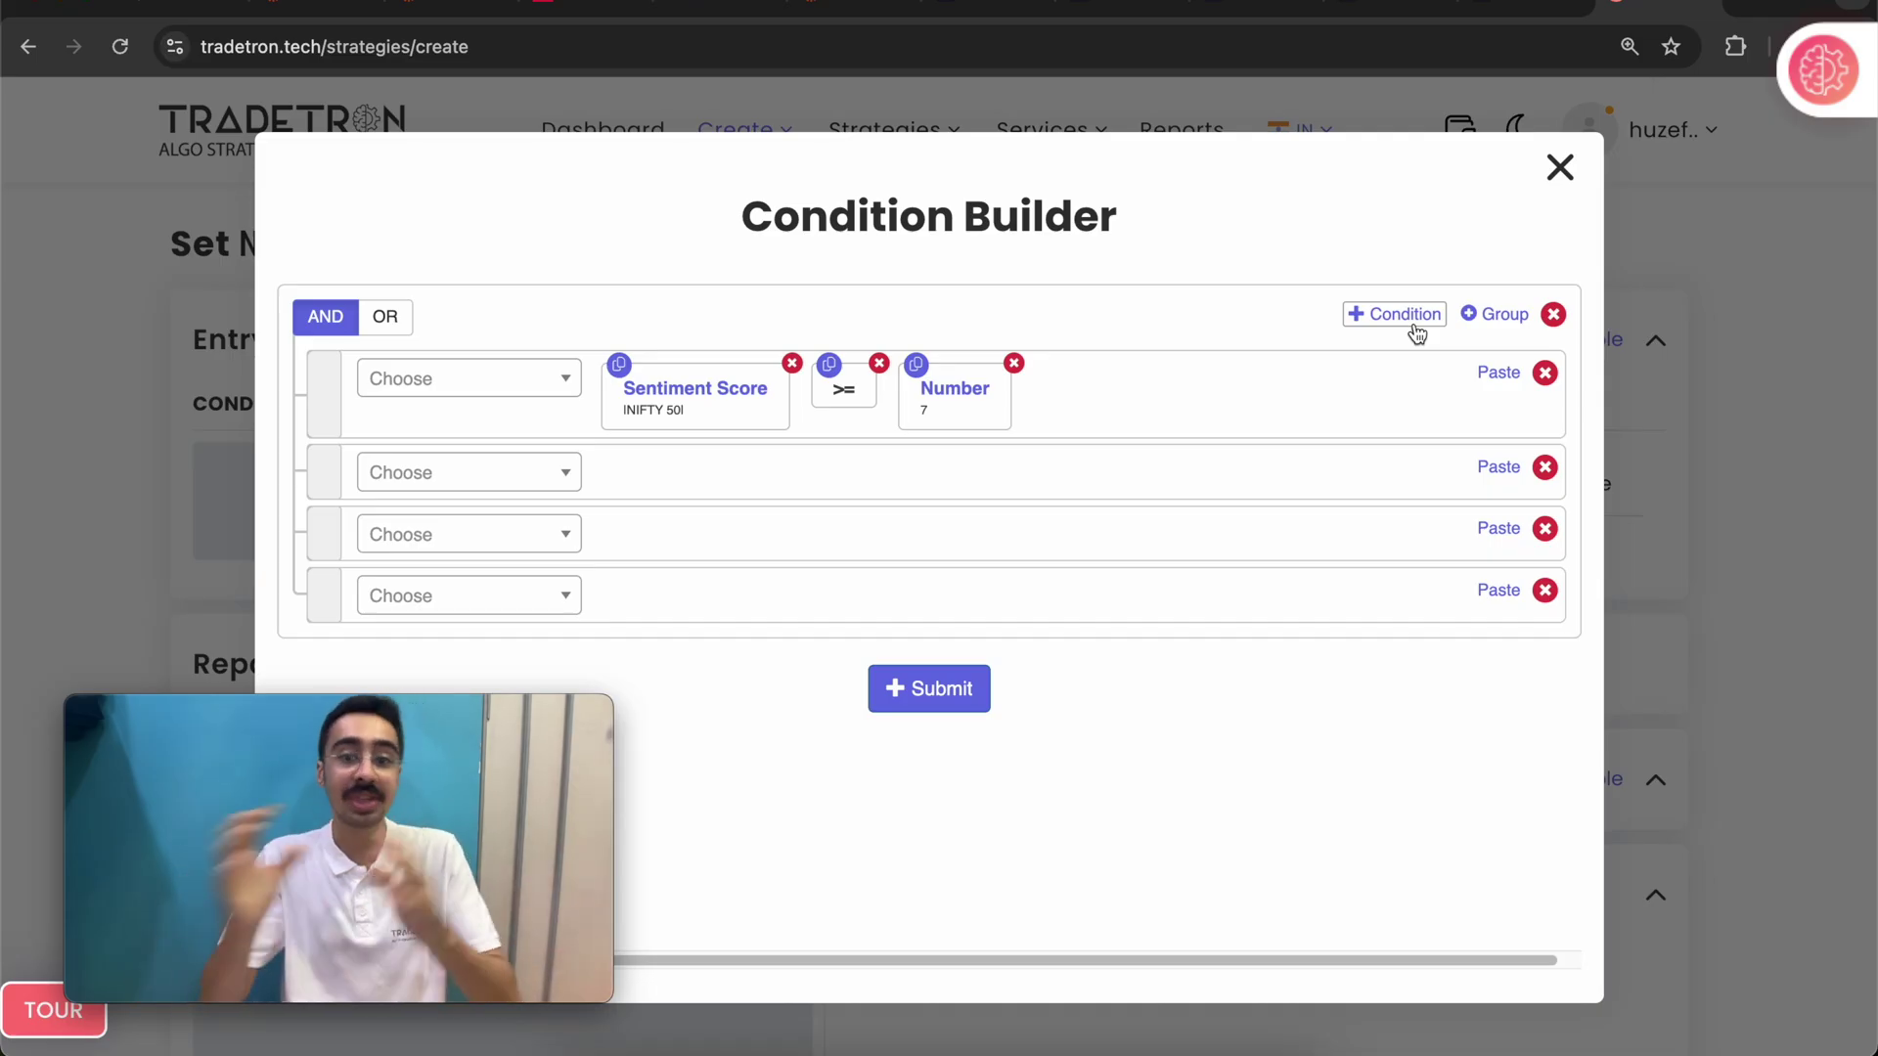
left_click(1559, 170)
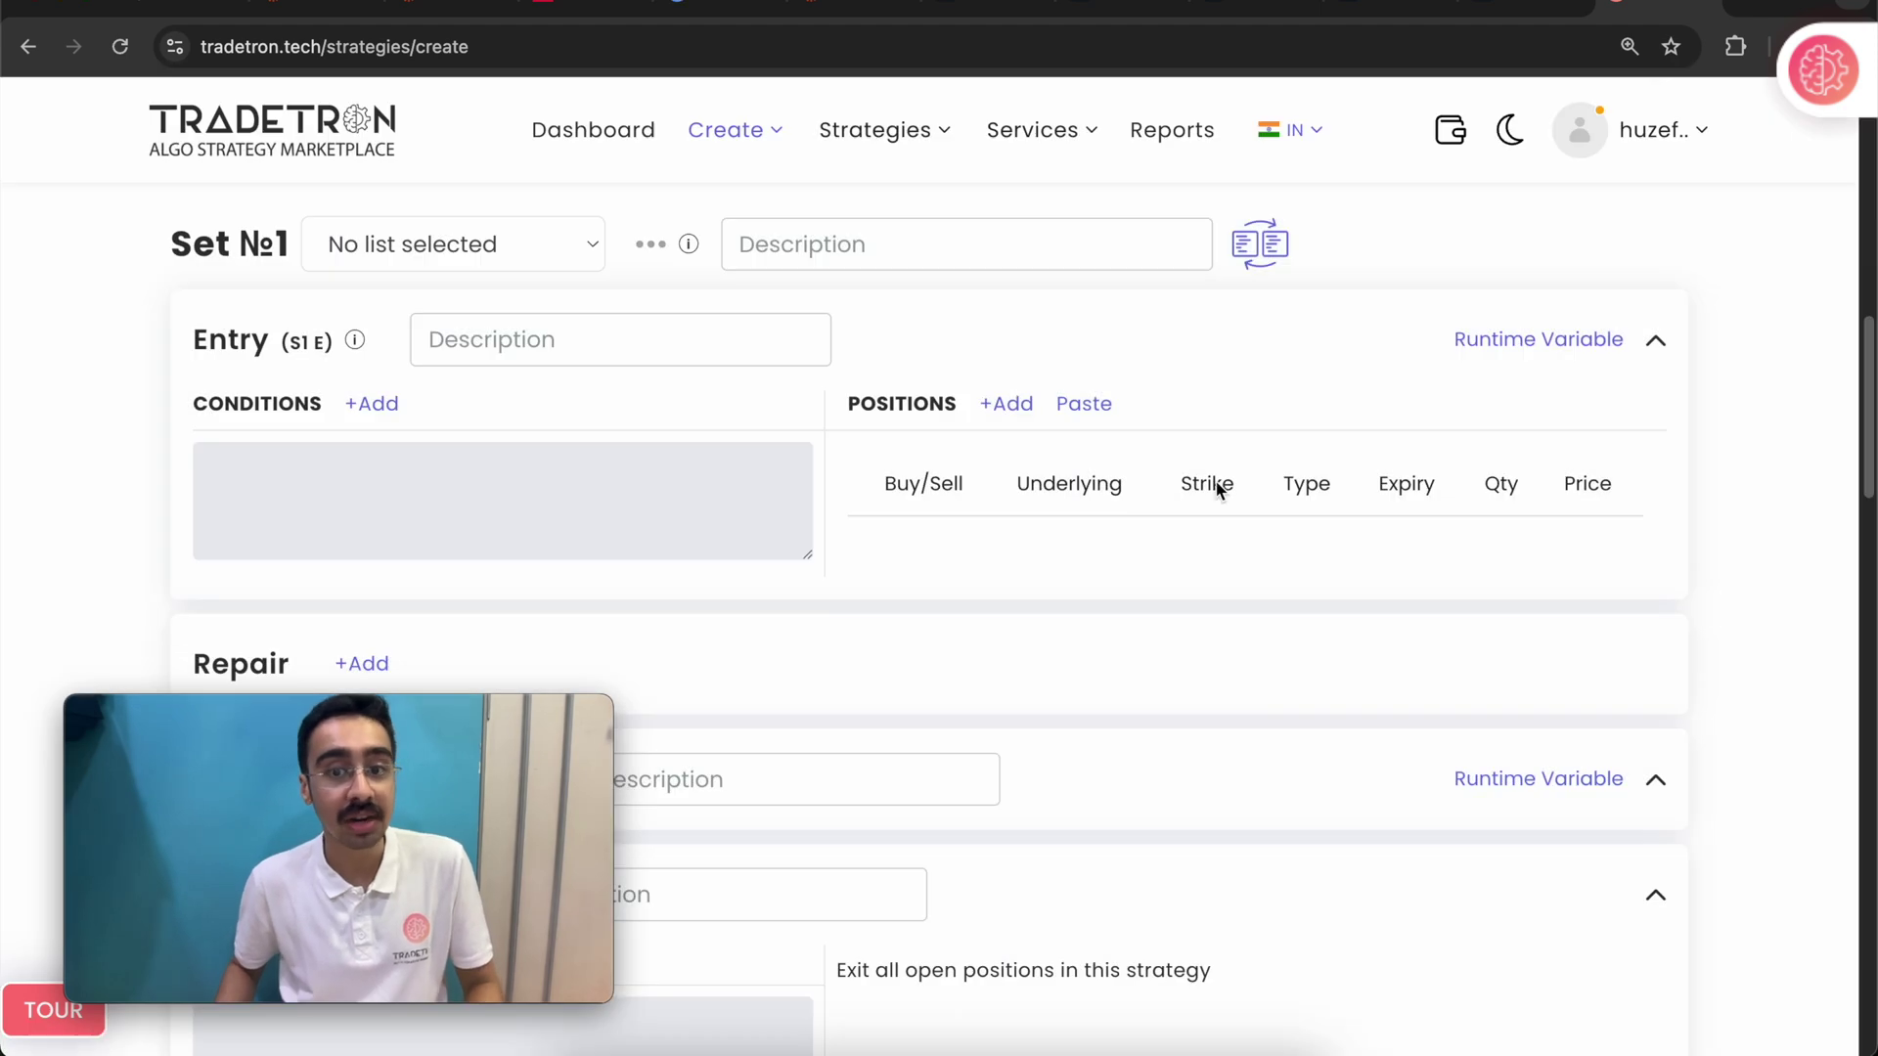
Discard a started NFO entry position and return to the Dashboard.
left_click(995, 423)
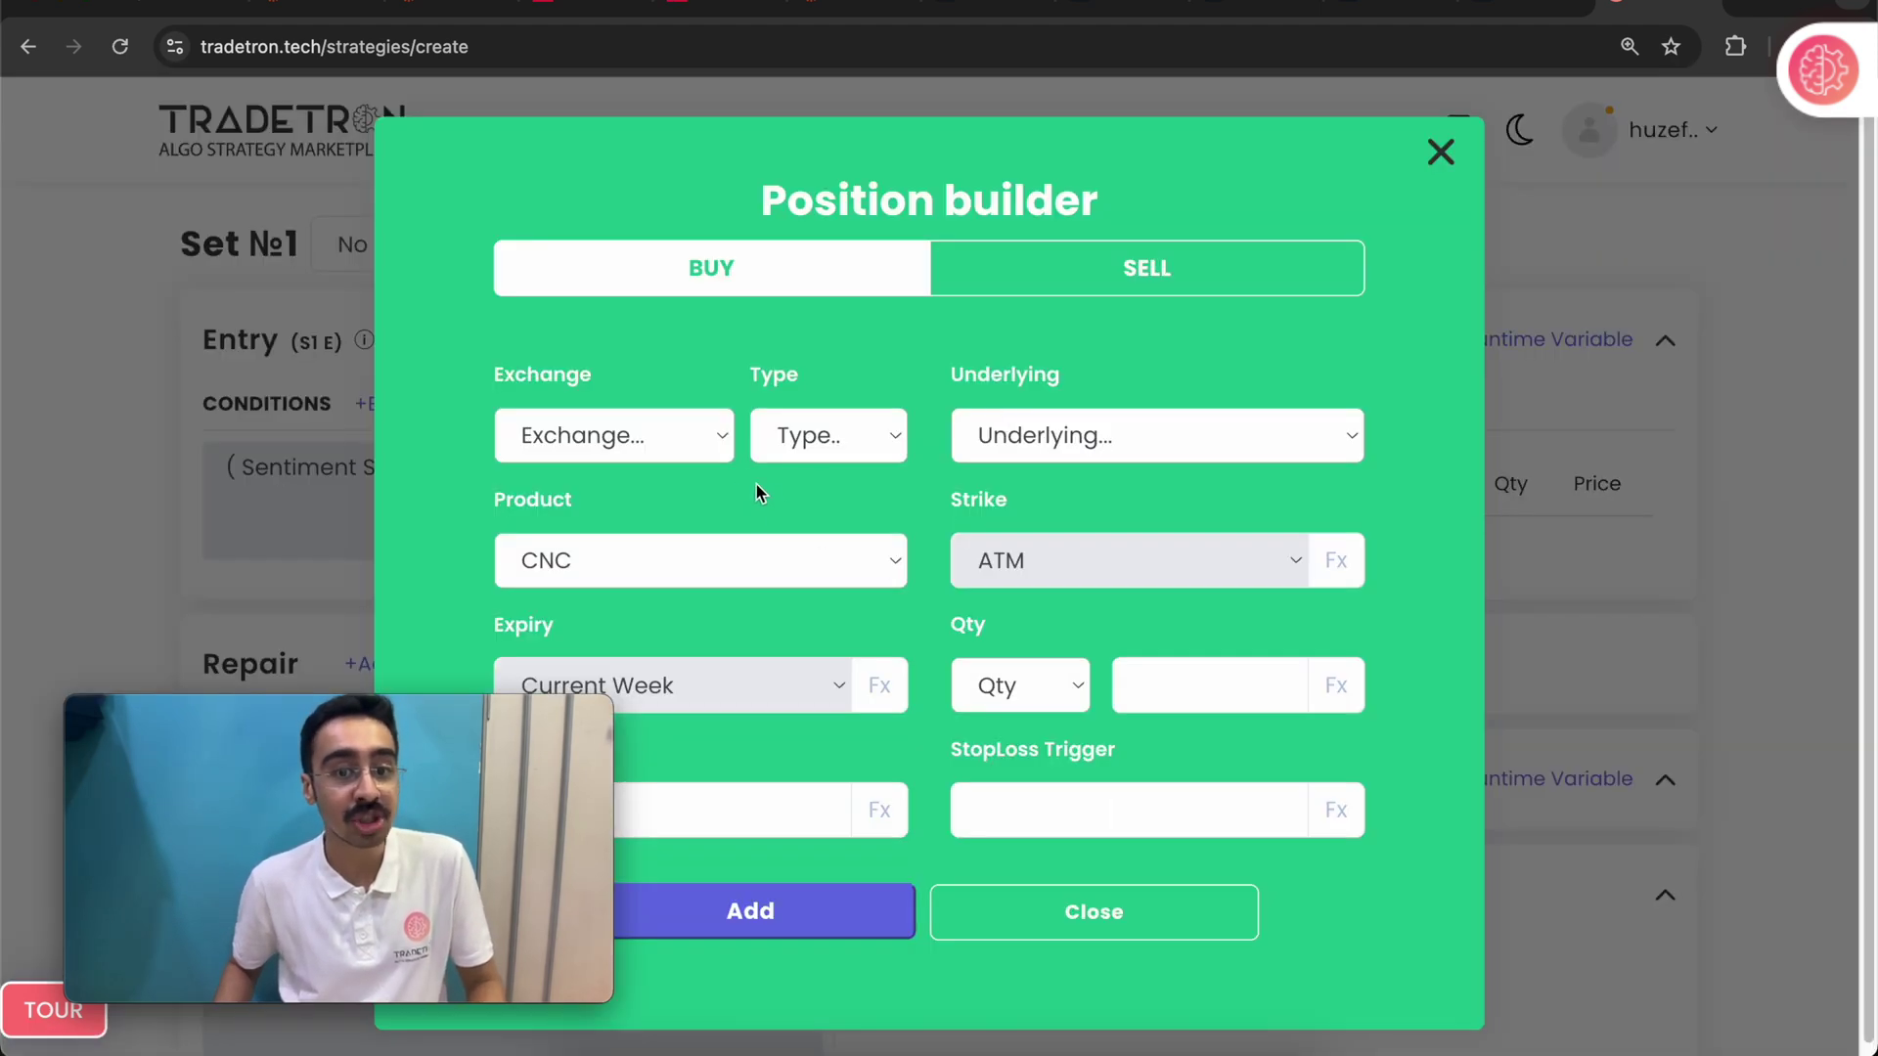
left_click(654, 421)
left_click(616, 507)
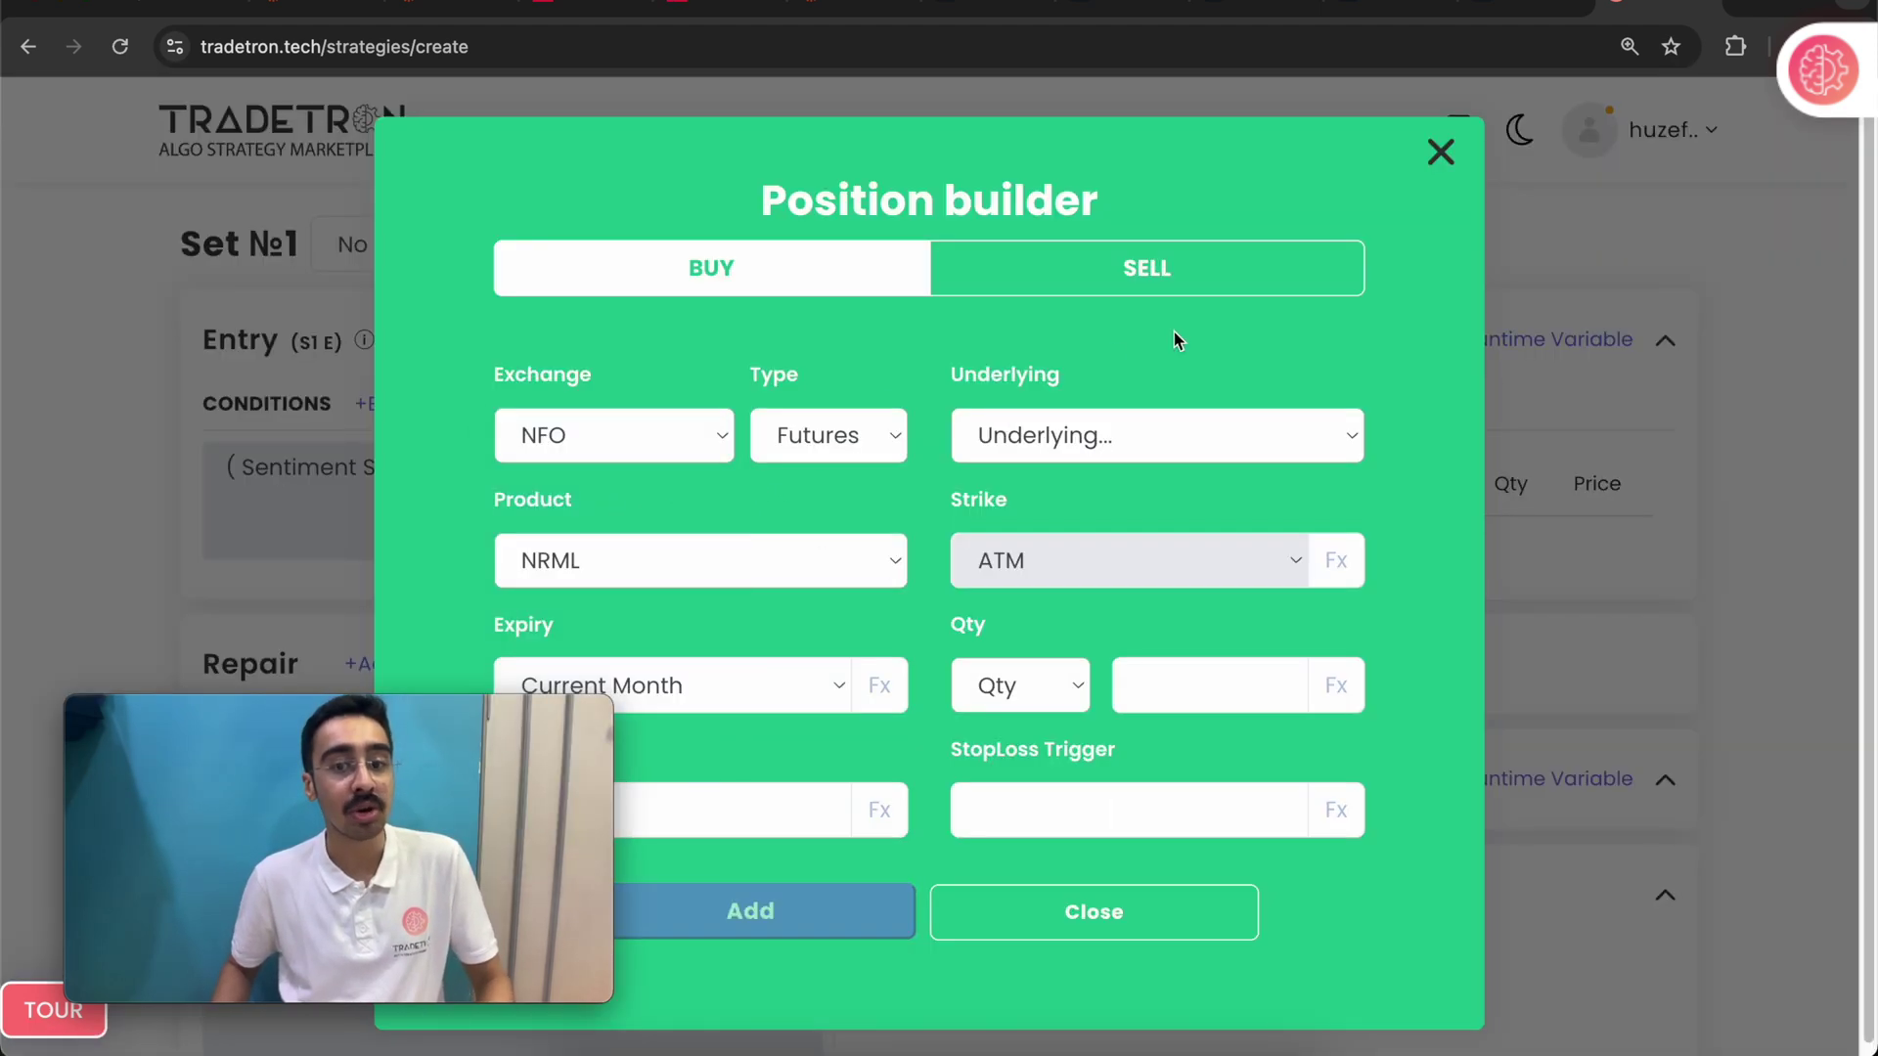
left_click(1440, 153)
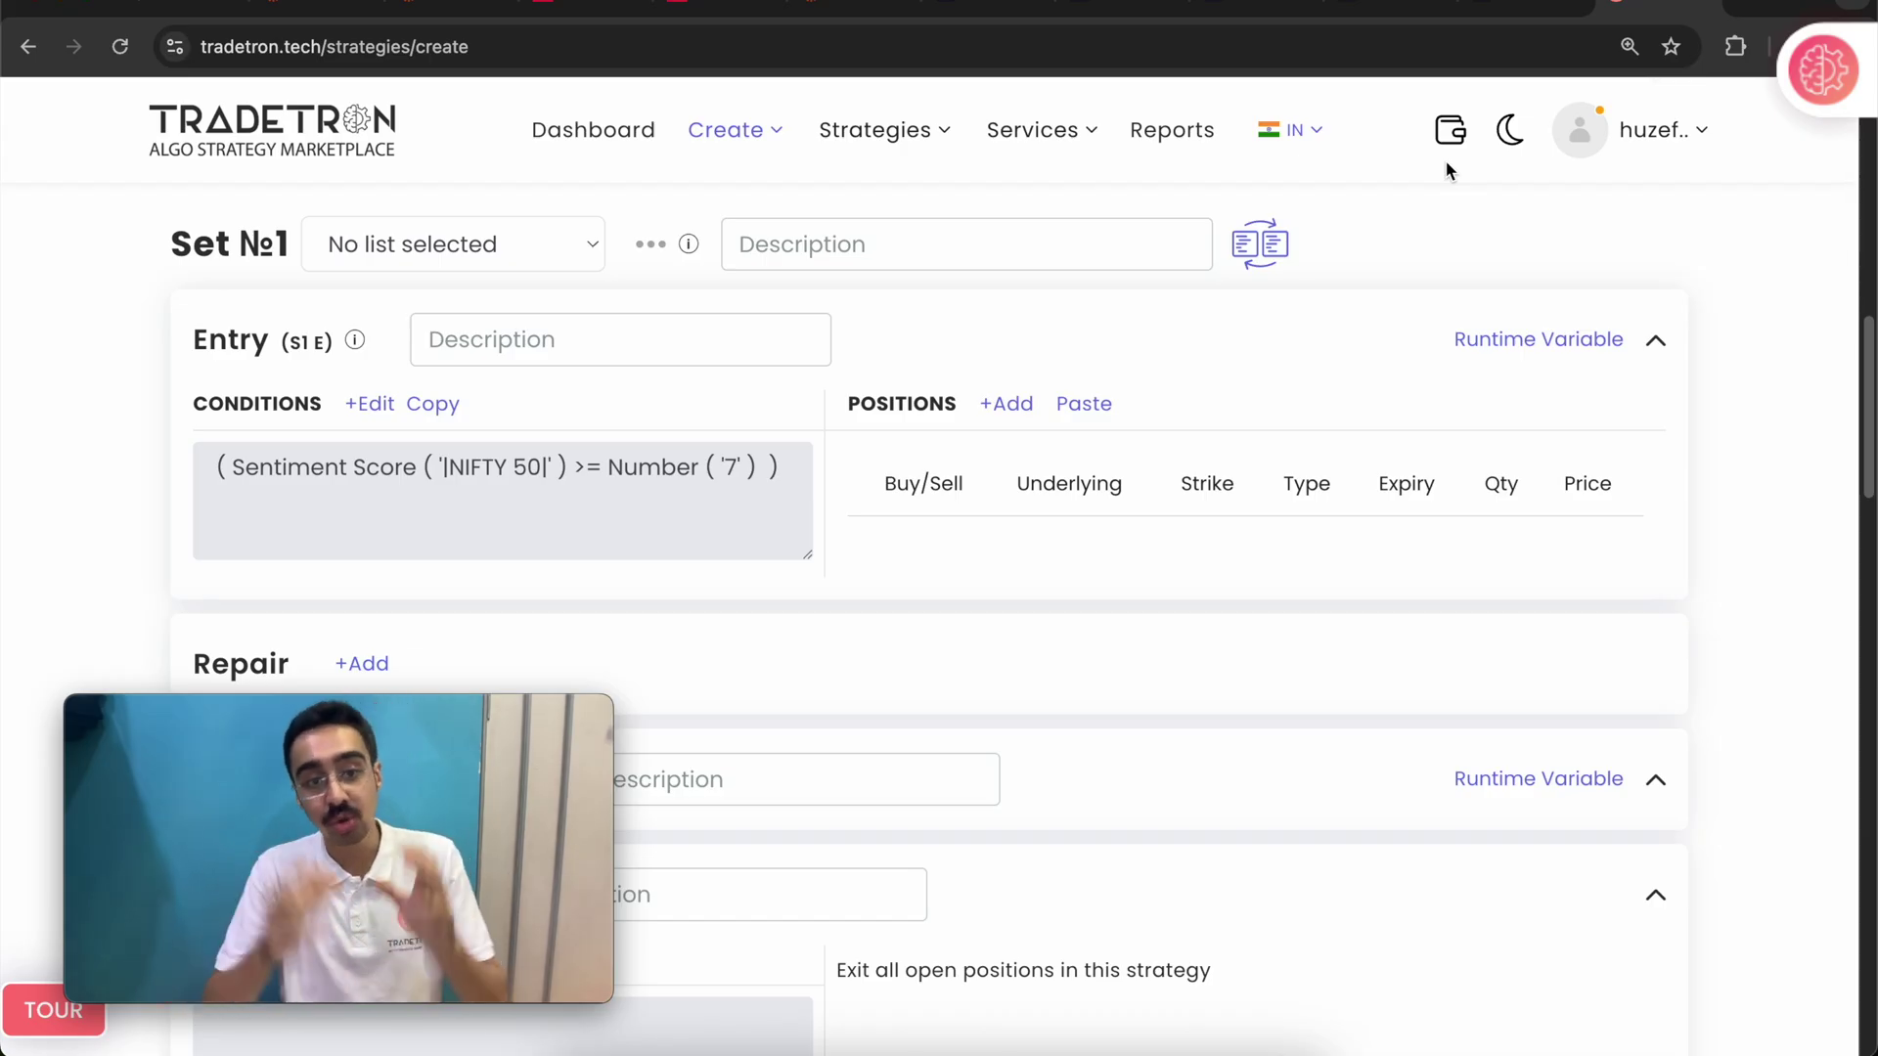
left_click(602, 131)
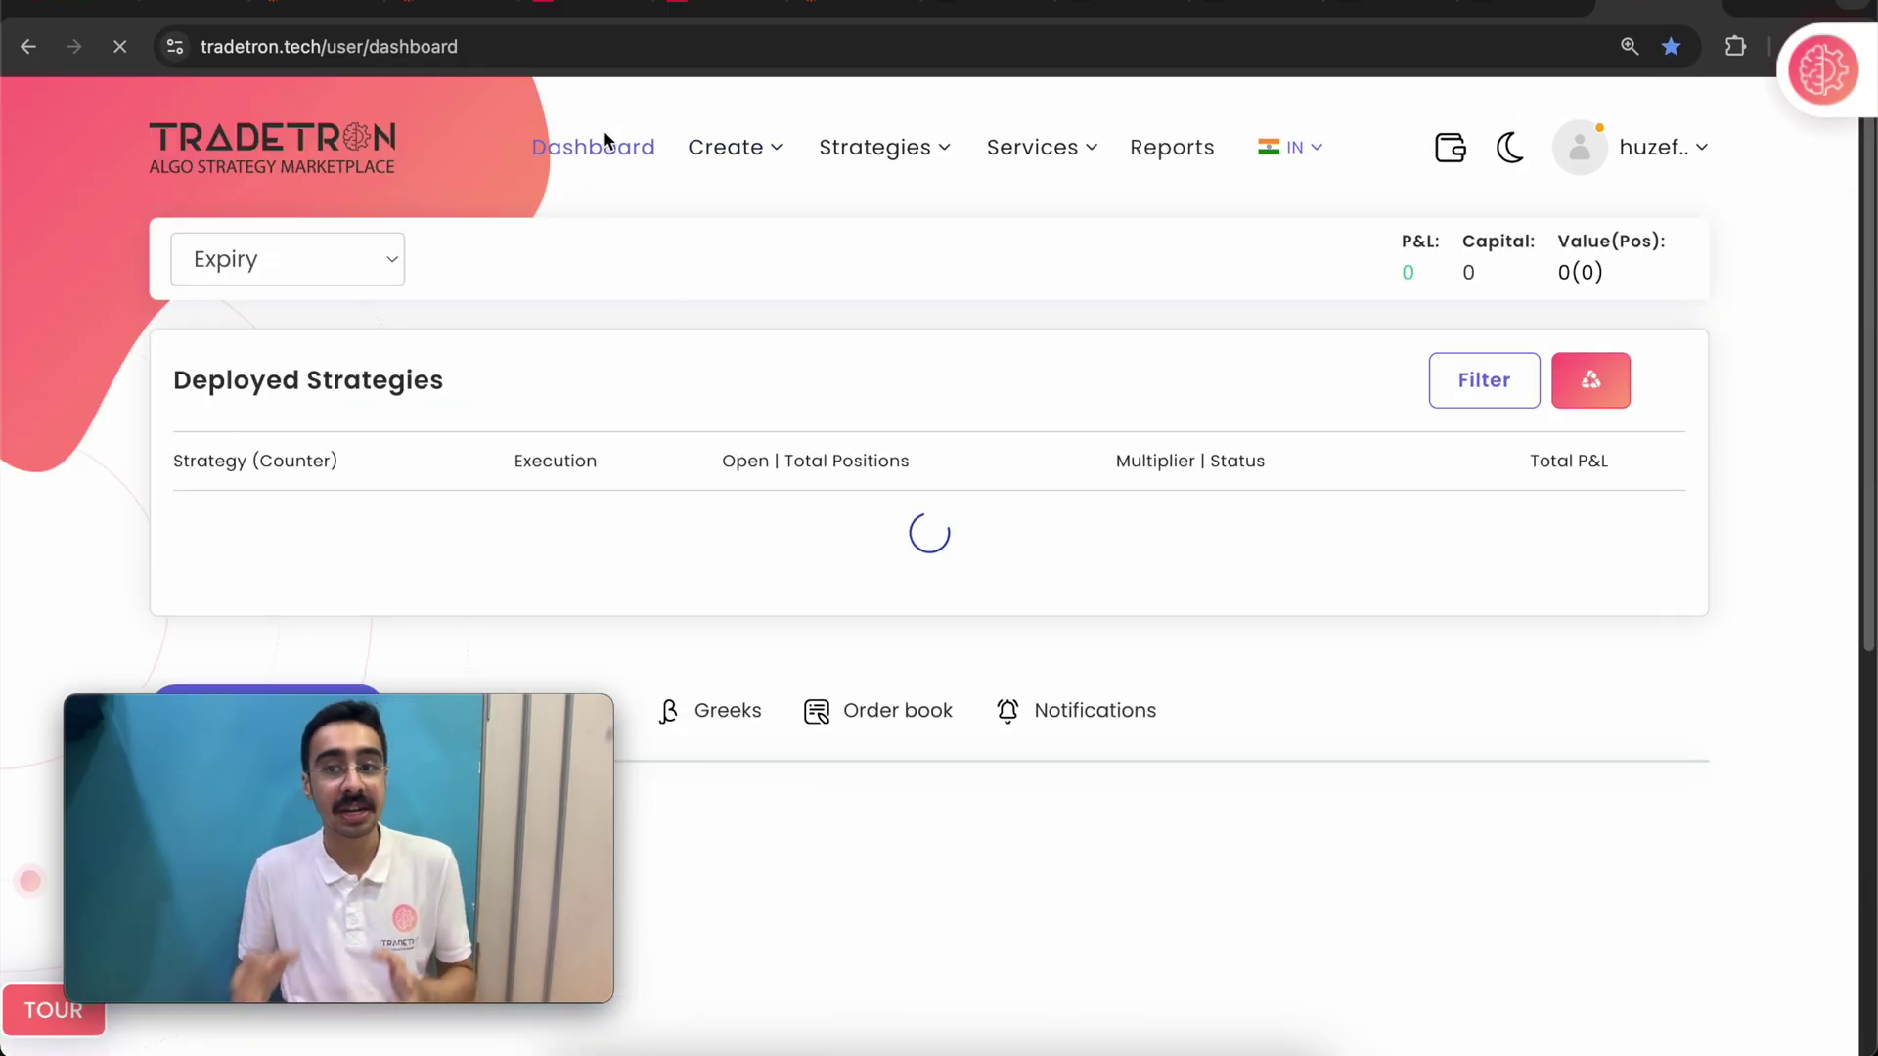